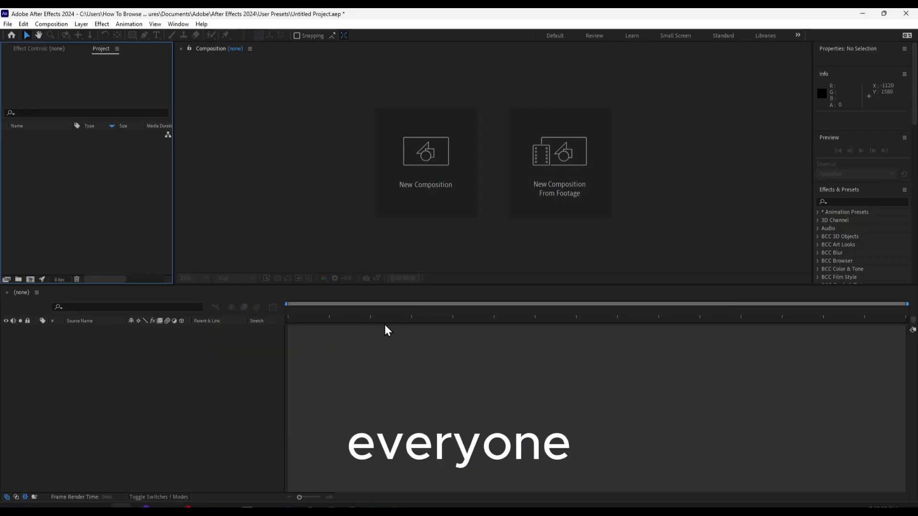
# Step: Create the new composition Comp 1 with default settings, recreating it once after an undo
pyautogui.click(393, 178)
pyautogui.click(503, 376)
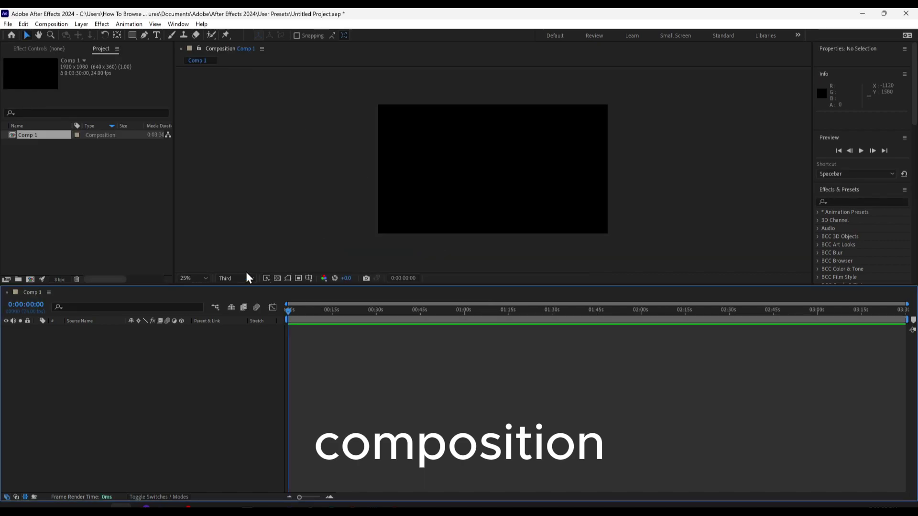
pyautogui.press('q')
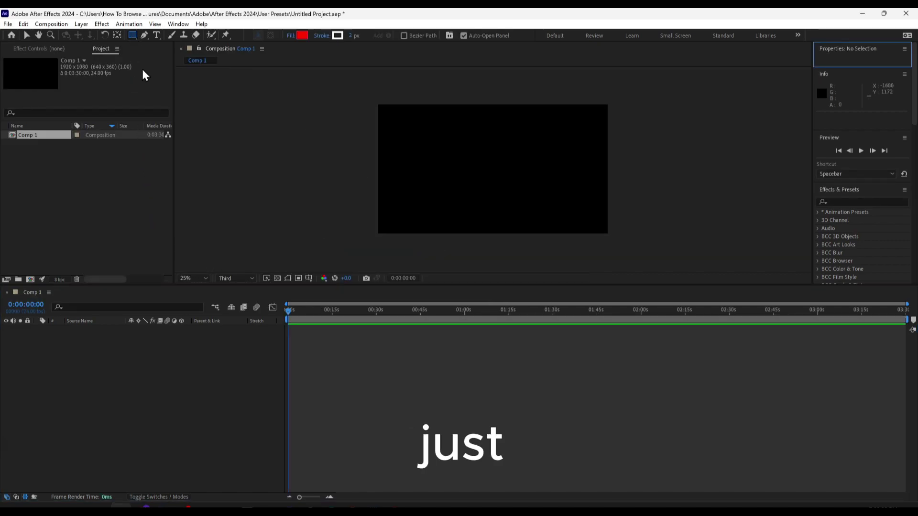
pyautogui.hotkey('ctrl', 'z')
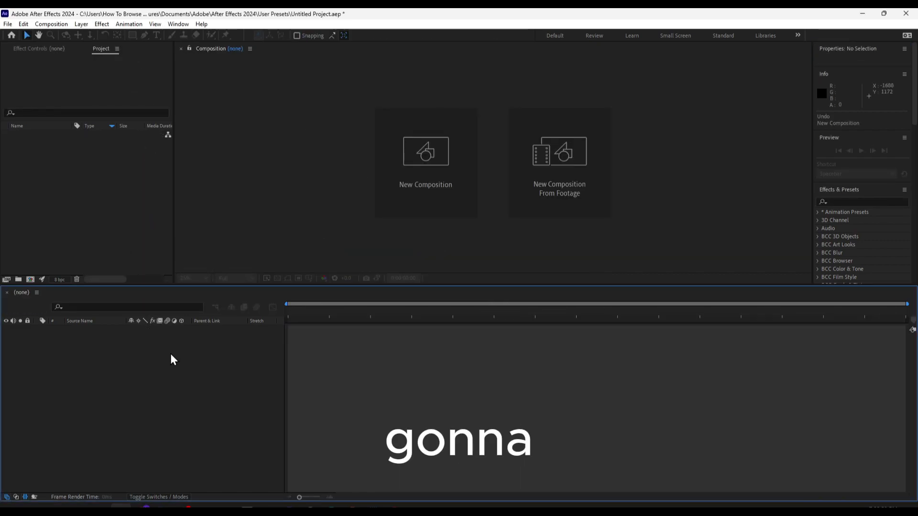
pyautogui.click(376, 169)
pyautogui.press('Return')
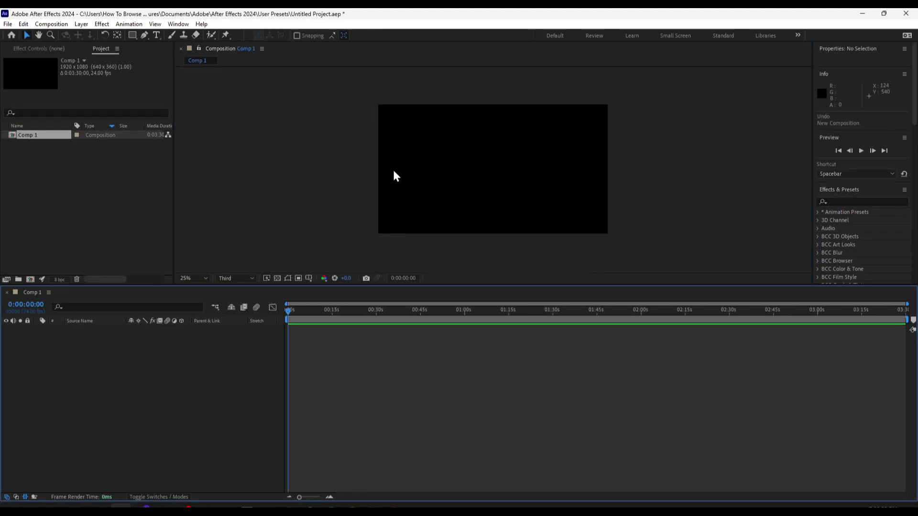
pyautogui.click(133, 34)
# Step: Draw a red rectangle across Comp 1, then return to the Selection tool
pyautogui.moveTo(358, 98); pyautogui.dragTo(660, 267)
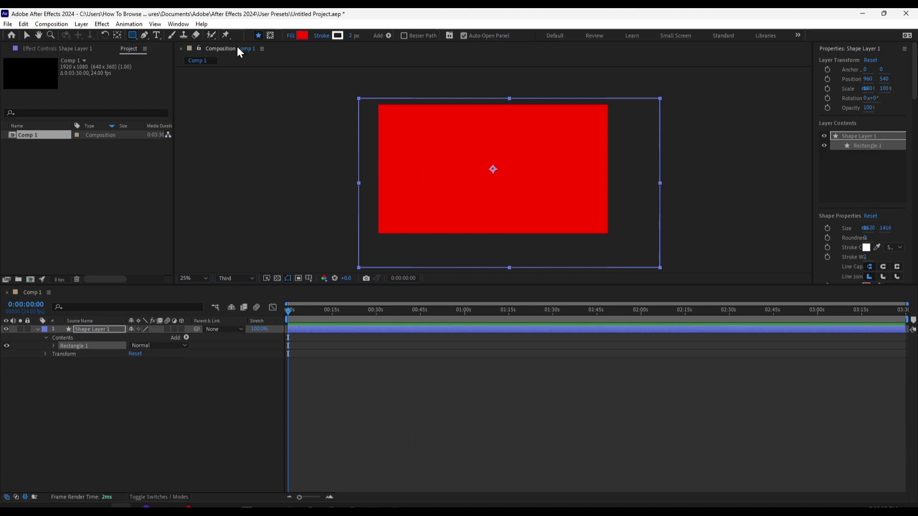
pyautogui.moveTo(429, 153)
pyautogui.mouseDown()
pyautogui.moveTo(375, 135)
pyautogui.moveTo(429, 154)
pyautogui.mouseUp()
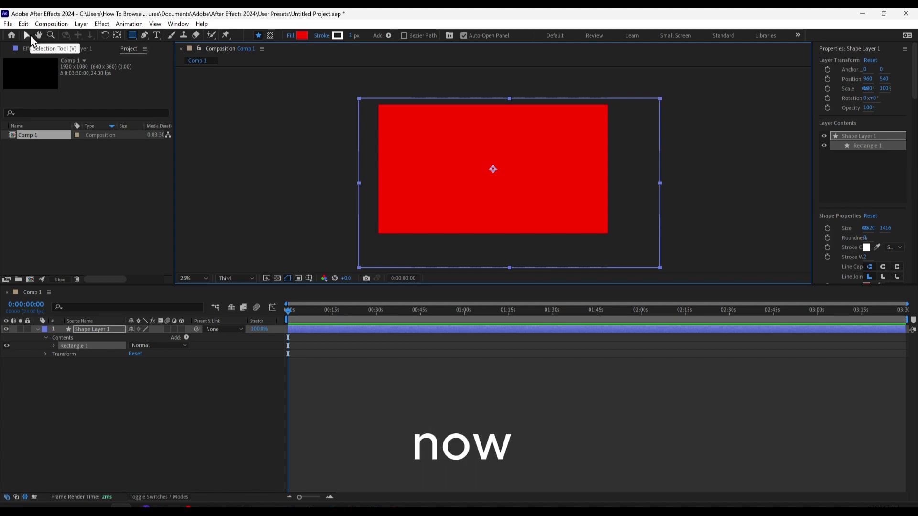
pyautogui.press('v')
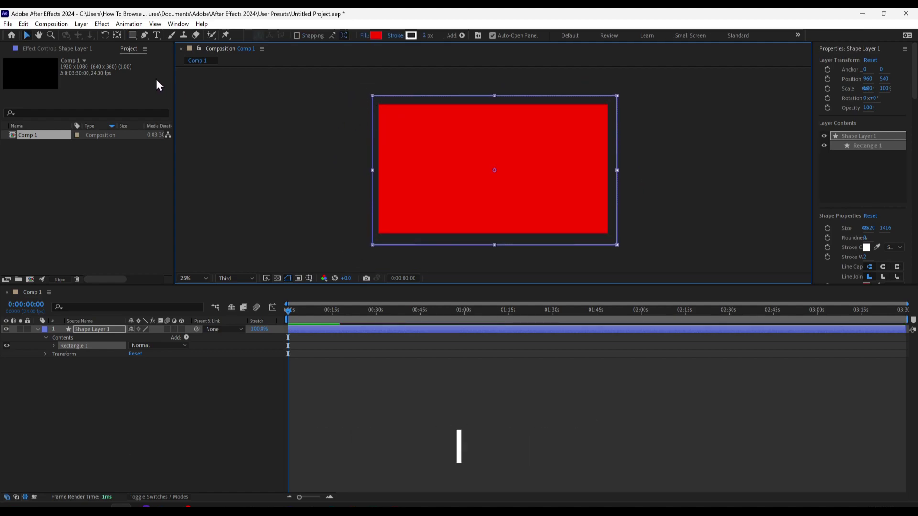
# Step: Open Comp 1's Composition Settings, briefly checking the notes window
pyautogui.click(50, 24)
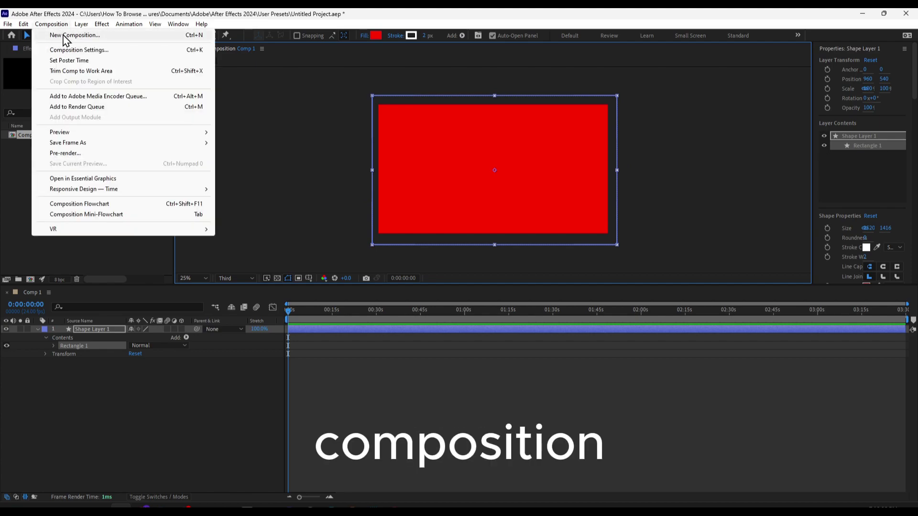
pyautogui.click(74, 51)
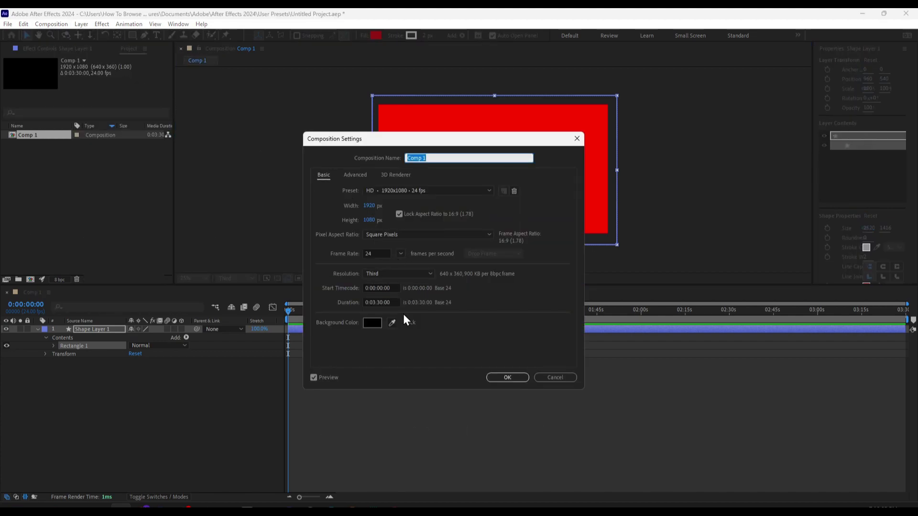
pyautogui.hotkey('alt', 'Tab')
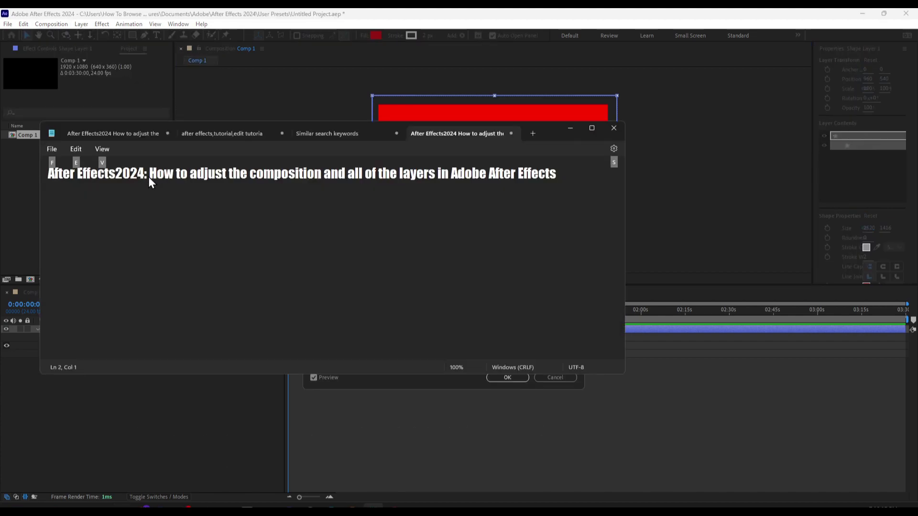
pyautogui.moveTo(152, 173); pyautogui.dragTo(435, 175)
pyautogui.click(570, 133)
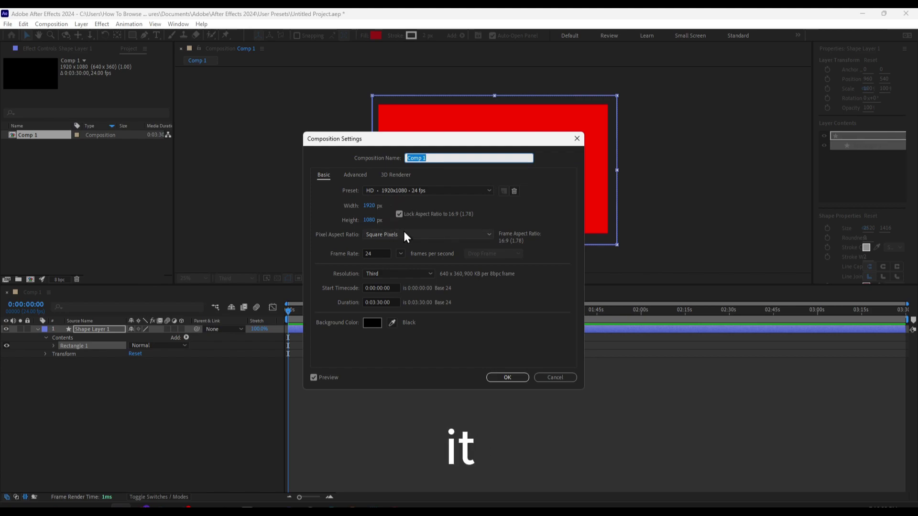
# Step: Apply the UHD (4K) 3840x2160 23.976 fps preset to Comp 1
pyautogui.click(379, 192)
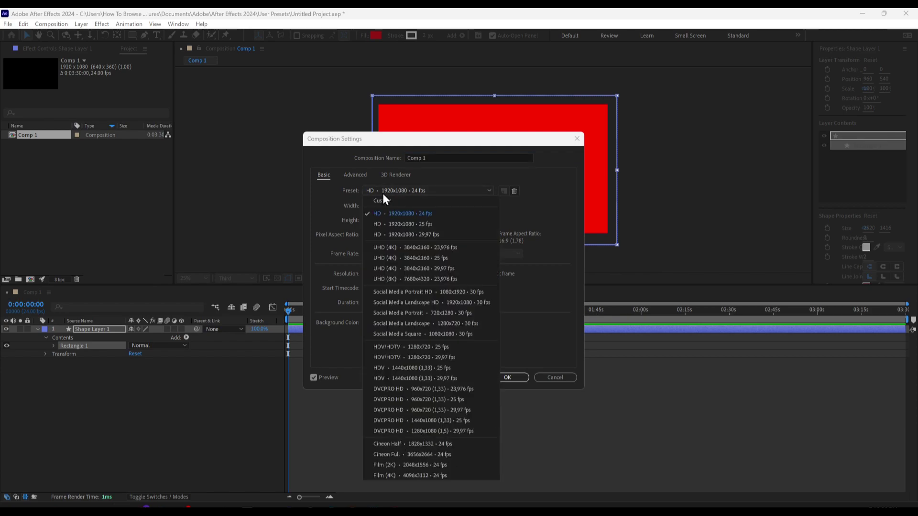
pyautogui.click(404, 248)
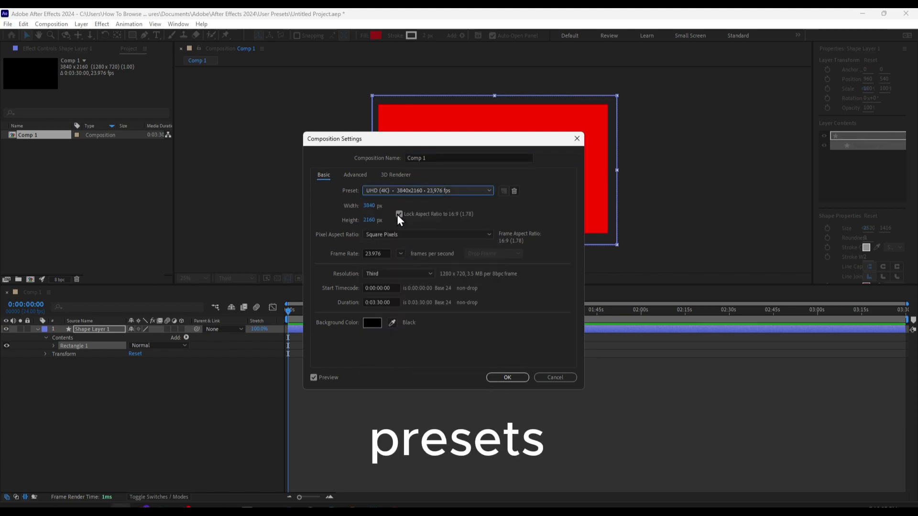
pyautogui.click(403, 191)
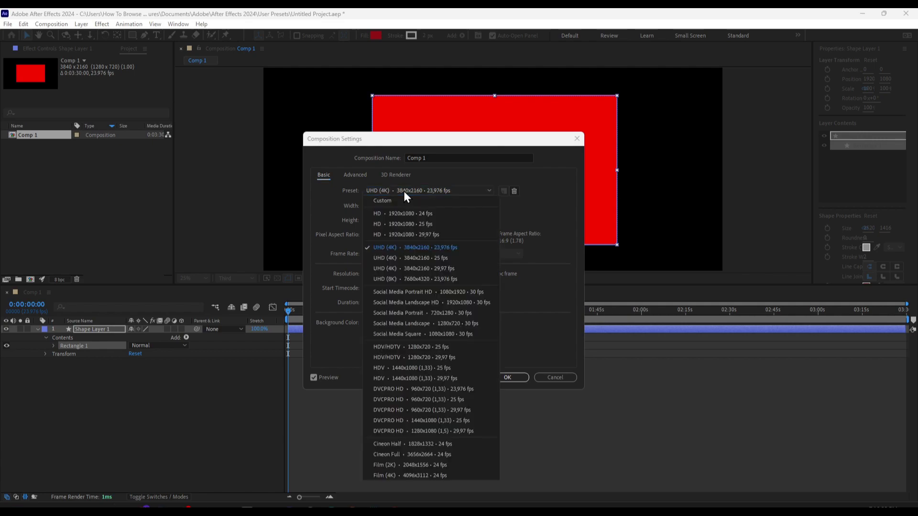
pyautogui.click(423, 247)
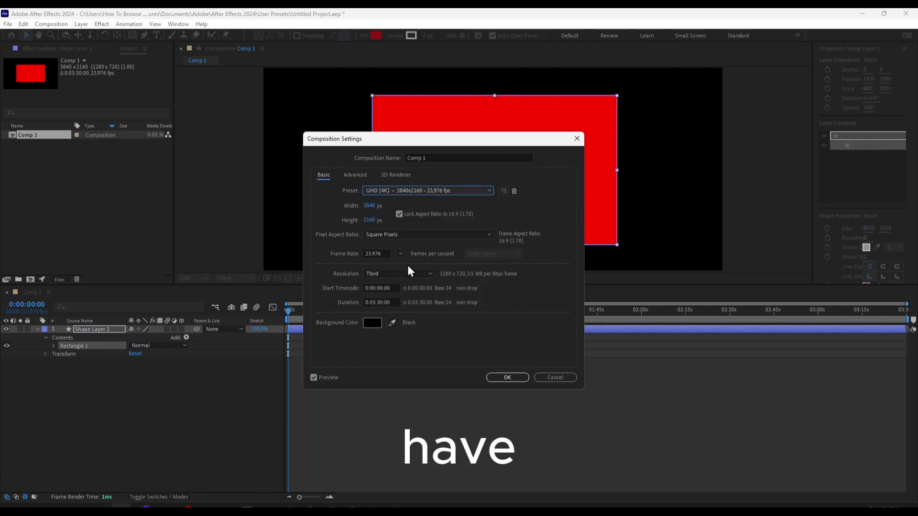
pyautogui.click(368, 206)
pyautogui.write('dfd')
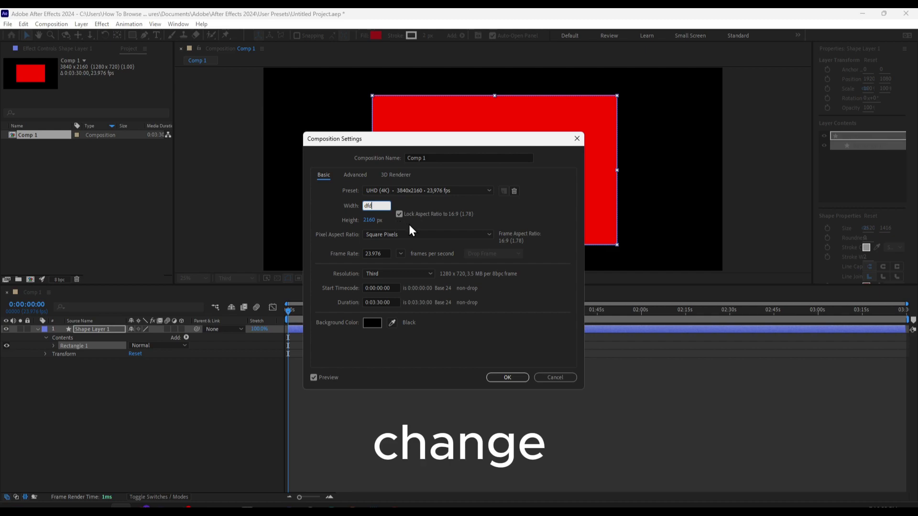
pyautogui.hotkey('ctrl', 'a')
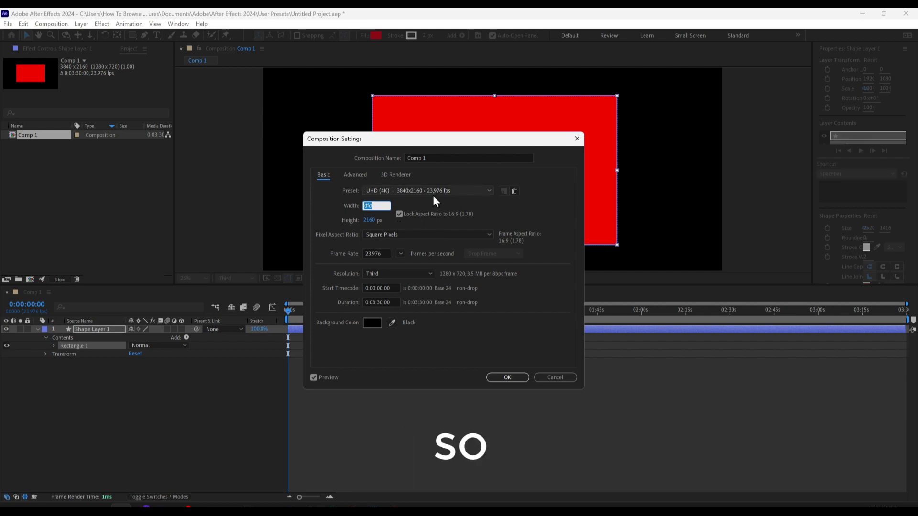
pyautogui.click(432, 186)
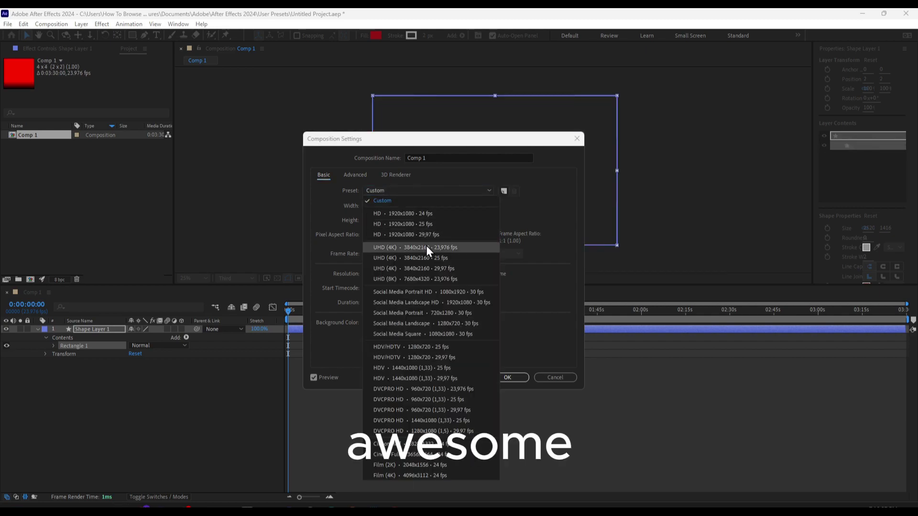
pyautogui.click(455, 247)
pyautogui.click(507, 377)
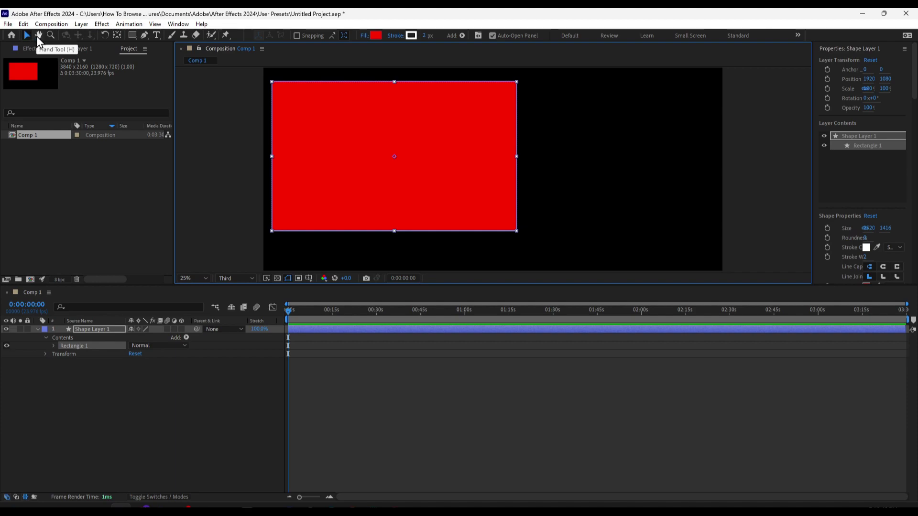
# Step: Pan the viewer and drag the red rectangle back toward the centre of the 4K frame
pyautogui.click(39, 36)
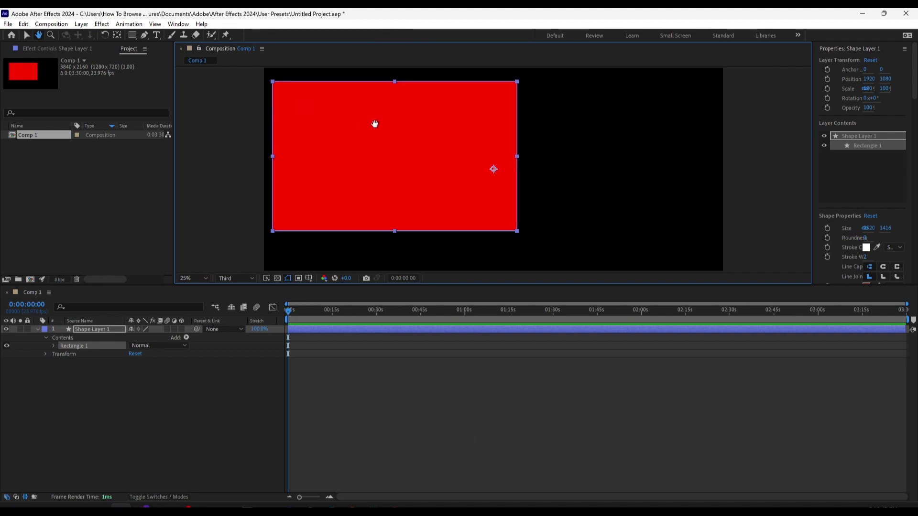
pyautogui.moveTo(372, 123); pyautogui.dragTo(392, 150)
pyautogui.press('v')
pyautogui.scroll(-2, 396, 171)
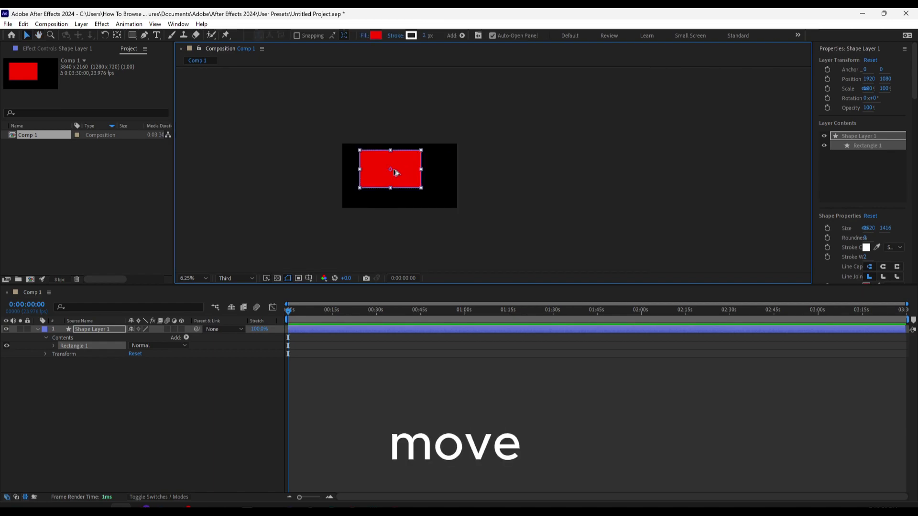
pyautogui.scroll(2, 396, 170)
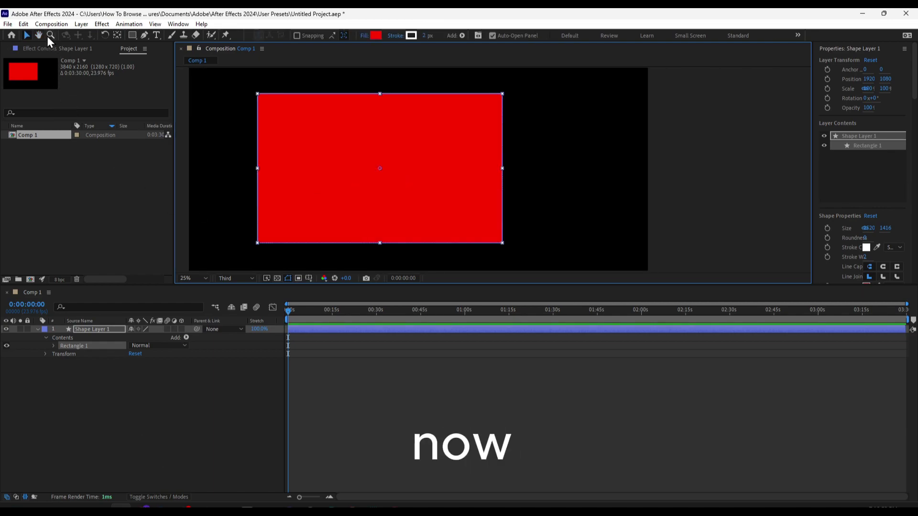
pyautogui.click(23, 24)
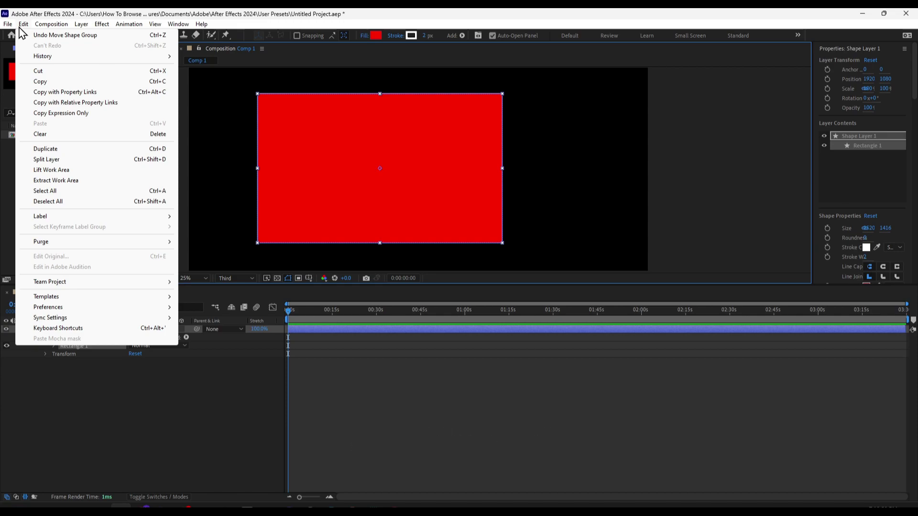
# Step: Show the File > Scripts list with Scale Composition.jsx
pyautogui.moveTo(8, 25)
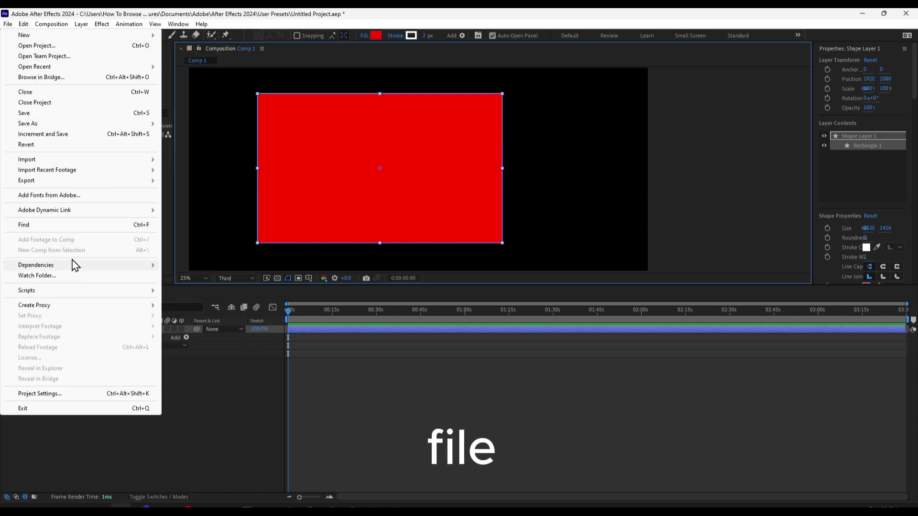
pyautogui.moveTo(81, 295)
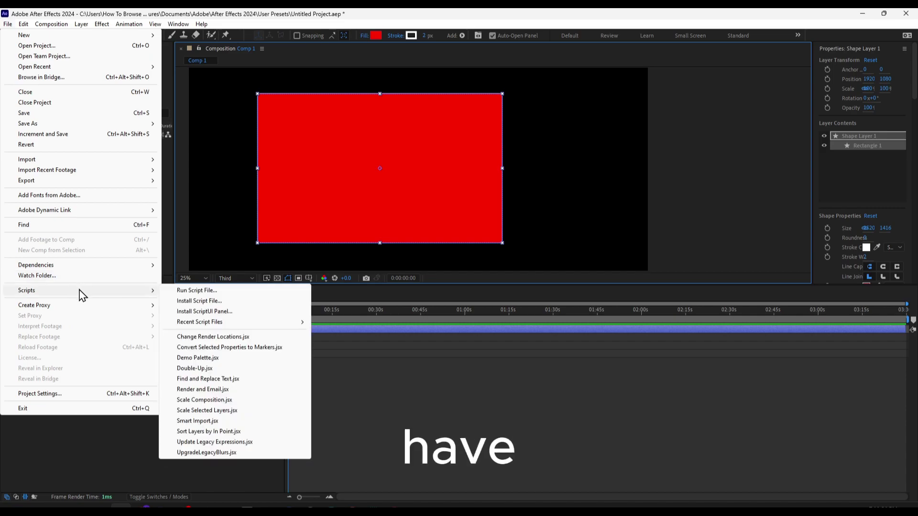
# Step: Run Scale Composition.jsx with a new comp width of 1920
pyautogui.click(233, 401)
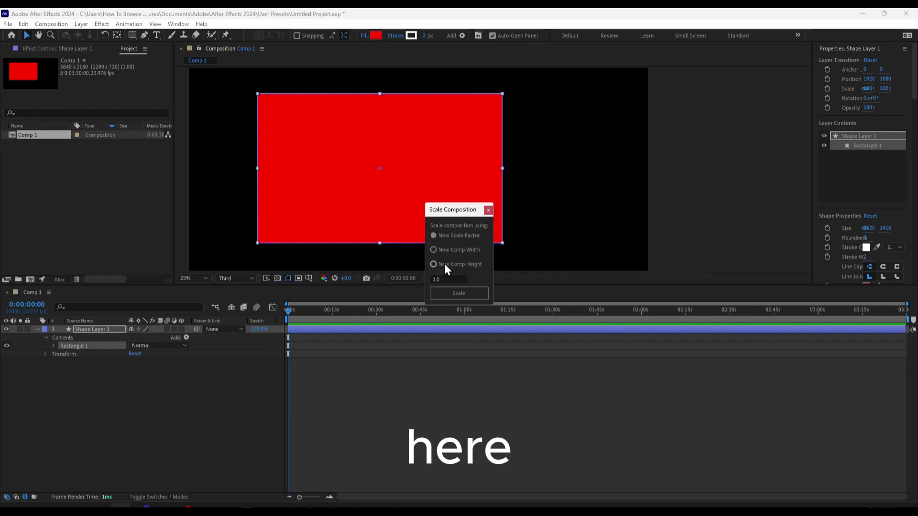
pyautogui.click(445, 250)
pyautogui.click(460, 278)
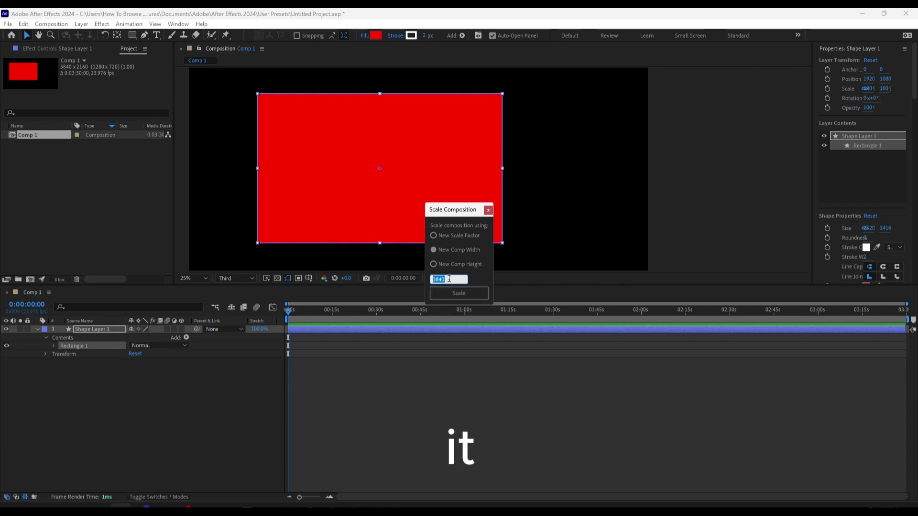
pyautogui.click(449, 278)
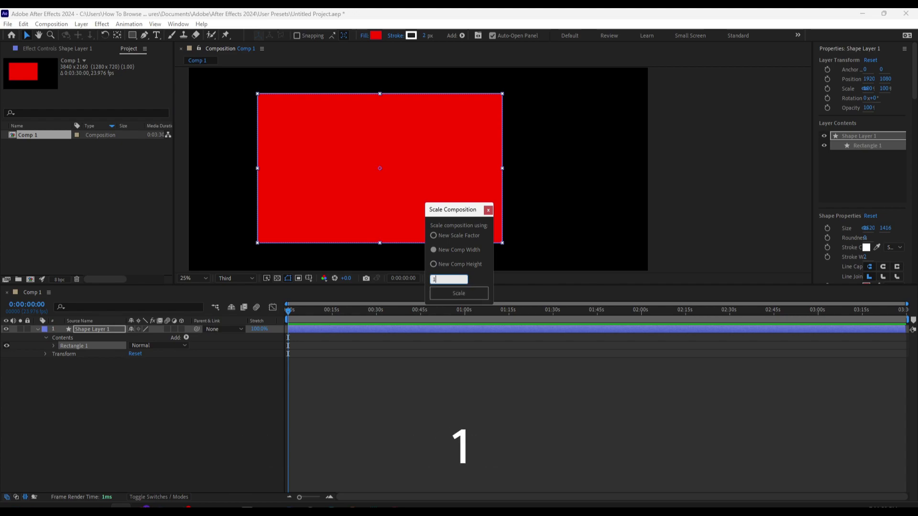
pyautogui.write('1920')
pyautogui.click(469, 295)
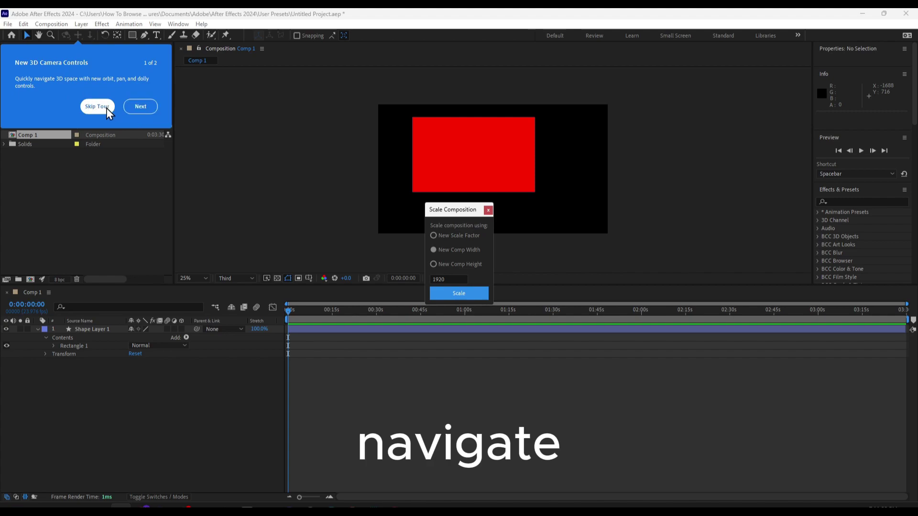
# Step: Close the camera tour and script window, then check the new size in Composition Settings
pyautogui.click(139, 109)
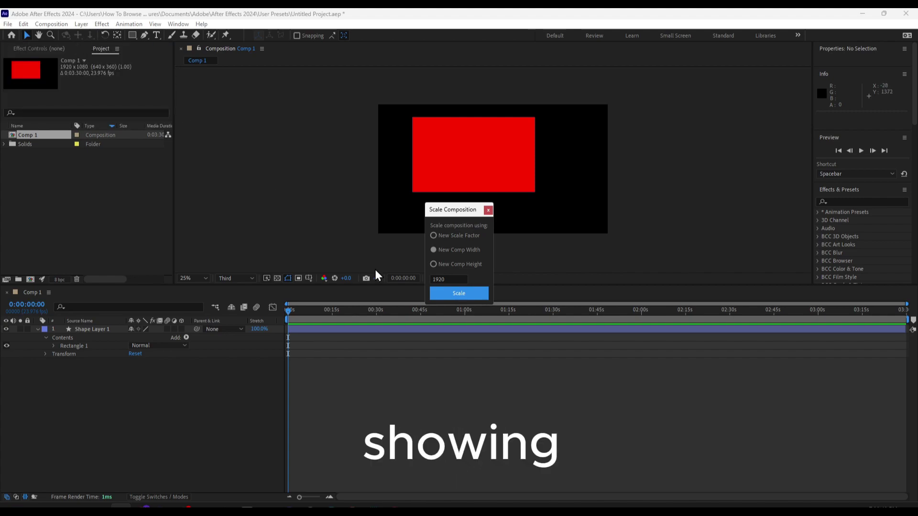
pyautogui.click(486, 210)
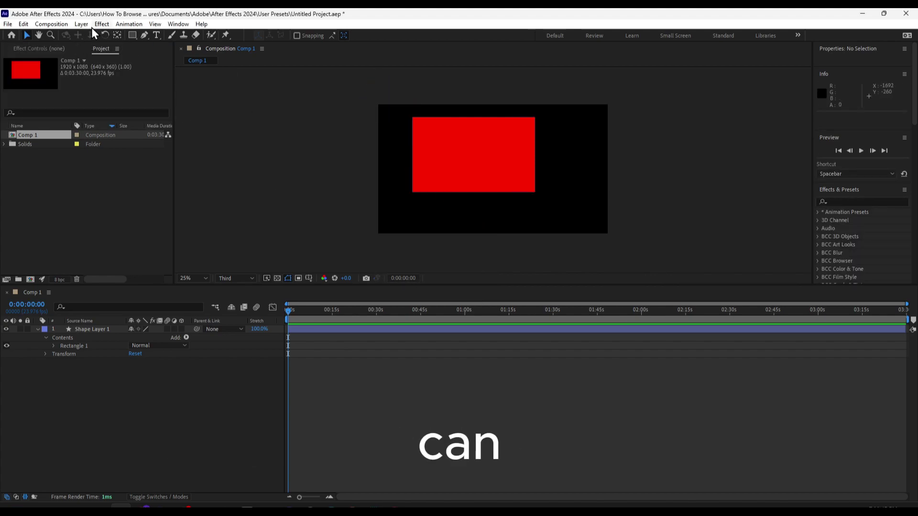
pyautogui.click(51, 24)
pyautogui.moveTo(82, 26)
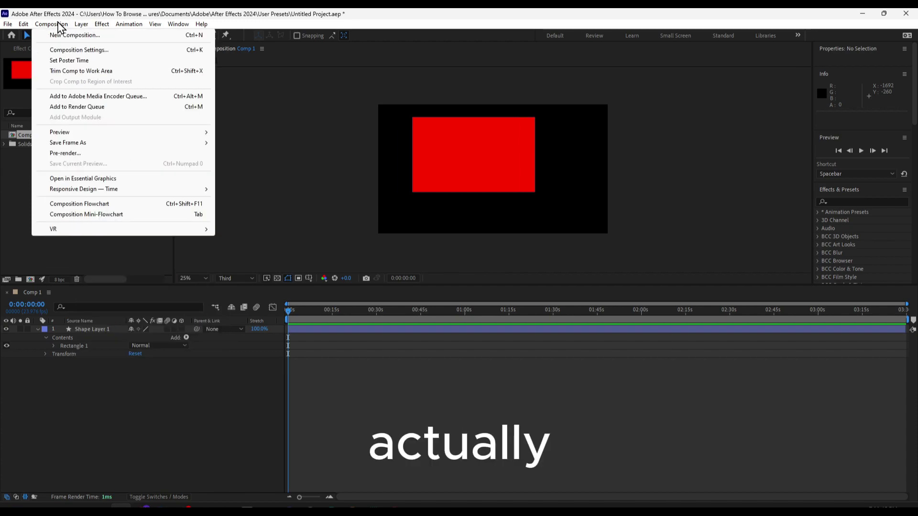
pyautogui.click(62, 50)
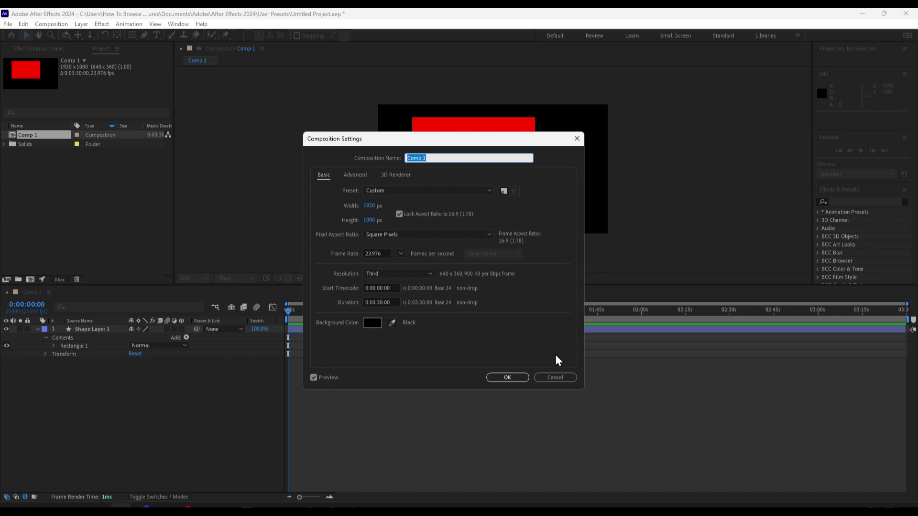
# Step: Close Composition Settings without changes and move the playhead to 0:00:14:03
pyautogui.click(555, 377)
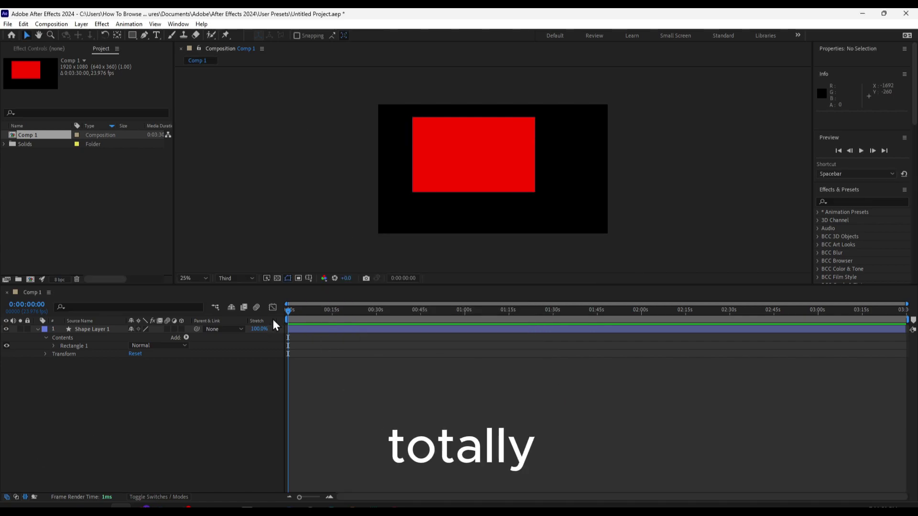
pyautogui.click(291, 310)
pyautogui.moveTo(302, 312); pyautogui.dragTo(329, 311)
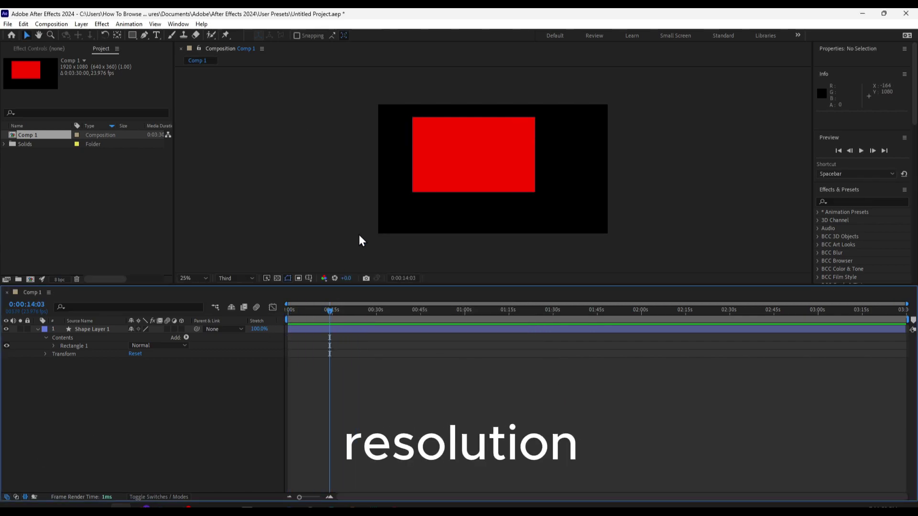
# Step: Reposition the red rectangle and scale it up to fill the 1920x1080 frame
pyautogui.click(489, 150)
pyautogui.moveTo(490, 151); pyautogui.dragTo(452, 134)
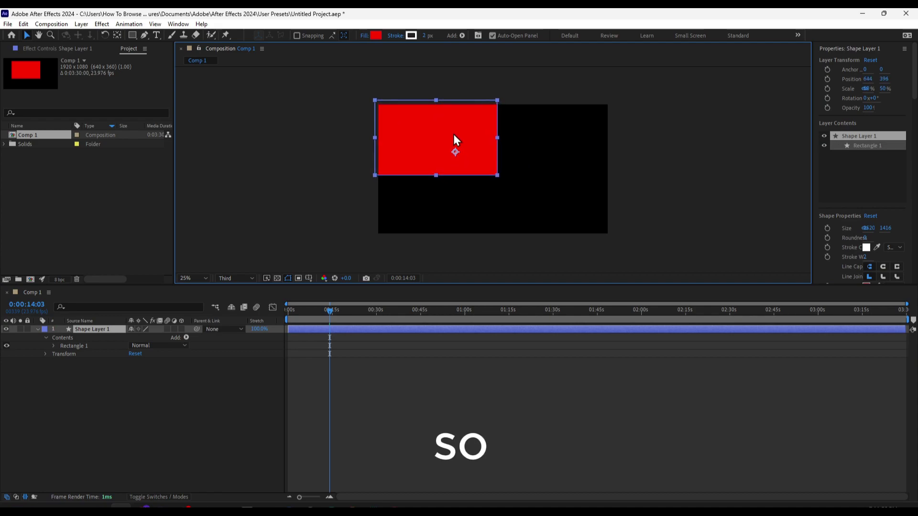
pyautogui.click(494, 177)
pyautogui.click(497, 175)
pyautogui.moveTo(497, 175); pyautogui.dragTo(601, 196)
# Step: Add a blue solid layer through the timeline's New > Solid menu
pyautogui.click(175, 373)
pyautogui.rightClick(158, 377)
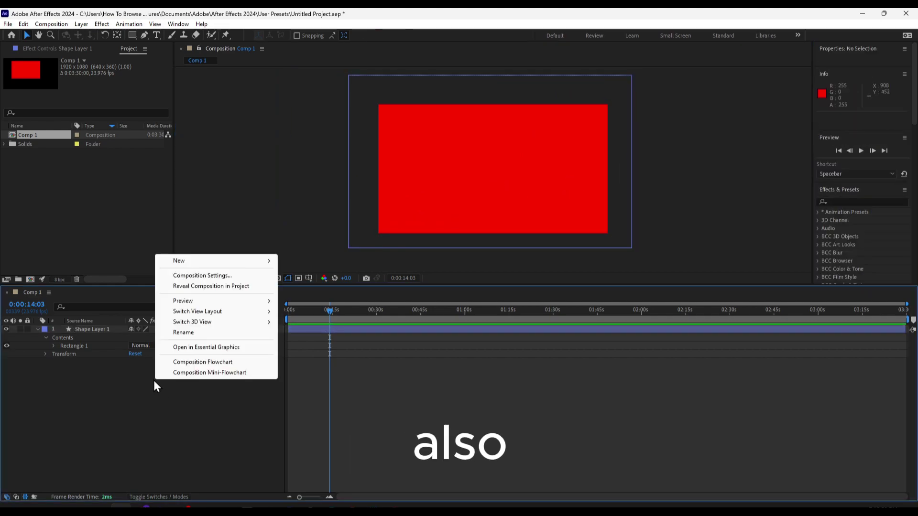
pyautogui.rightClick(146, 377)
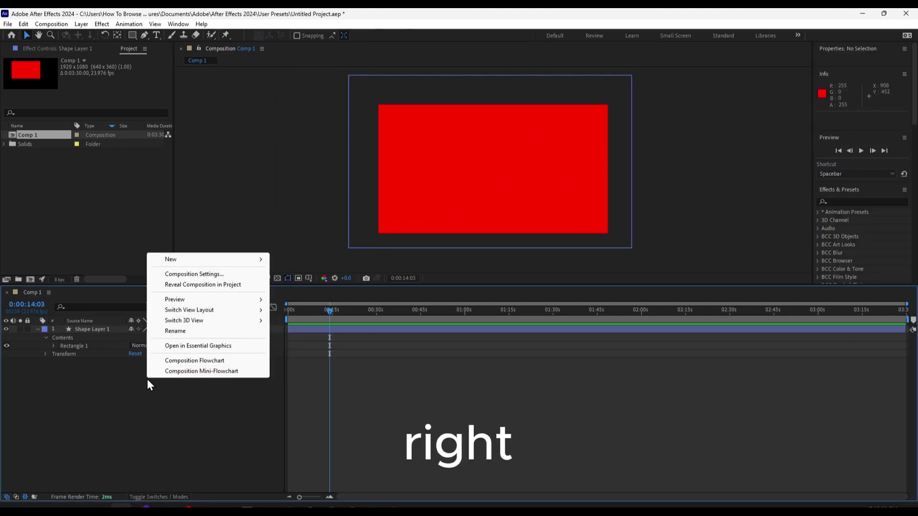
pyautogui.moveTo(185, 266)
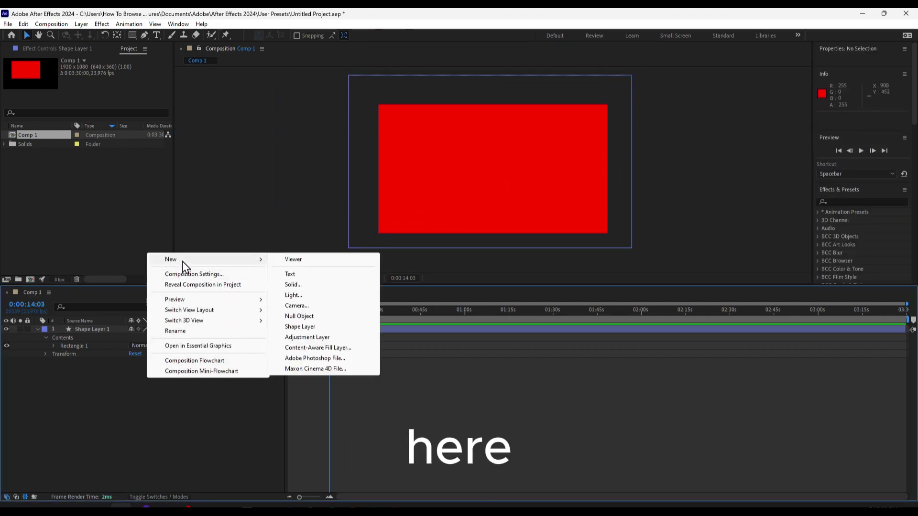
pyautogui.click(319, 284)
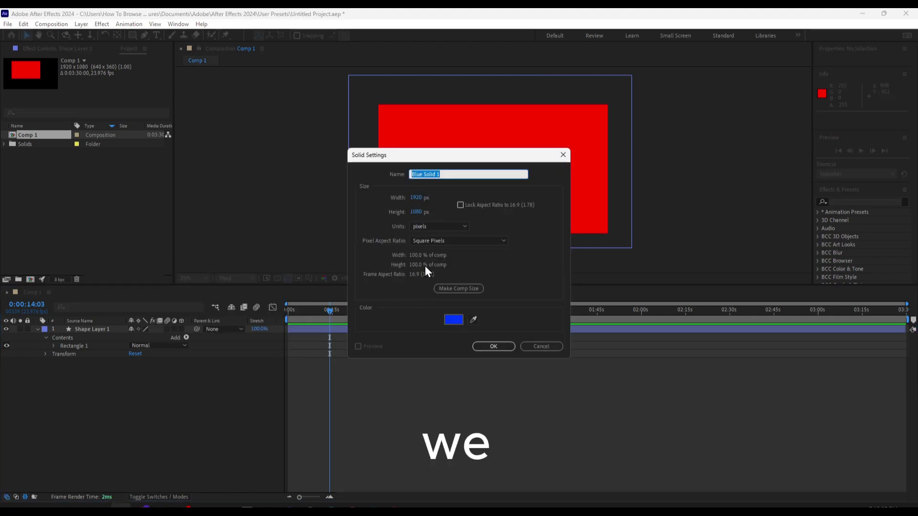
pyautogui.click(480, 345)
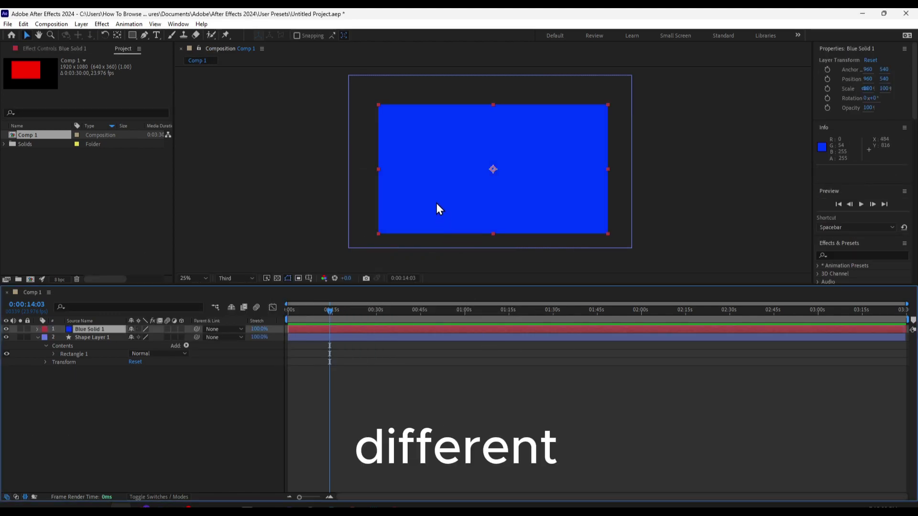
# Step: Move and resize the blue solid into a wide middle band, leaving red strips above and below
pyautogui.moveTo(437, 173); pyautogui.dragTo(441, 188)
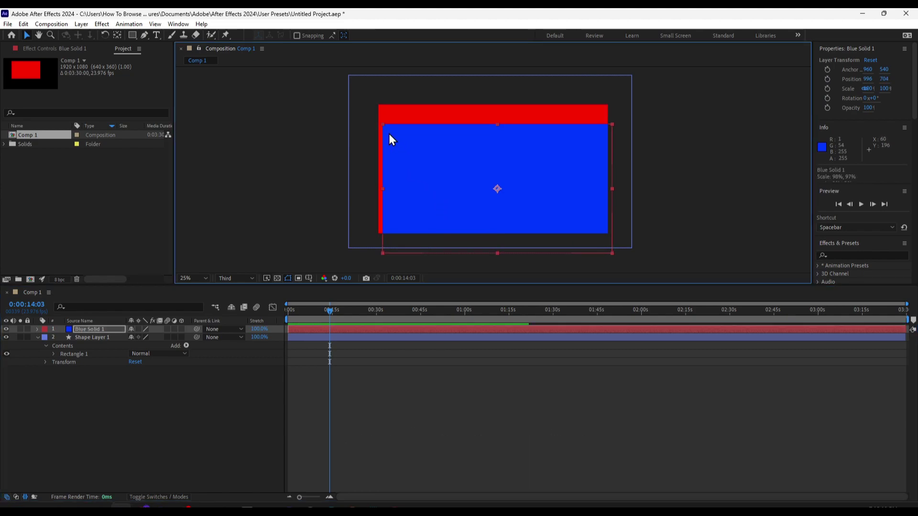
pyautogui.moveTo(389, 133); pyautogui.dragTo(409, 156)
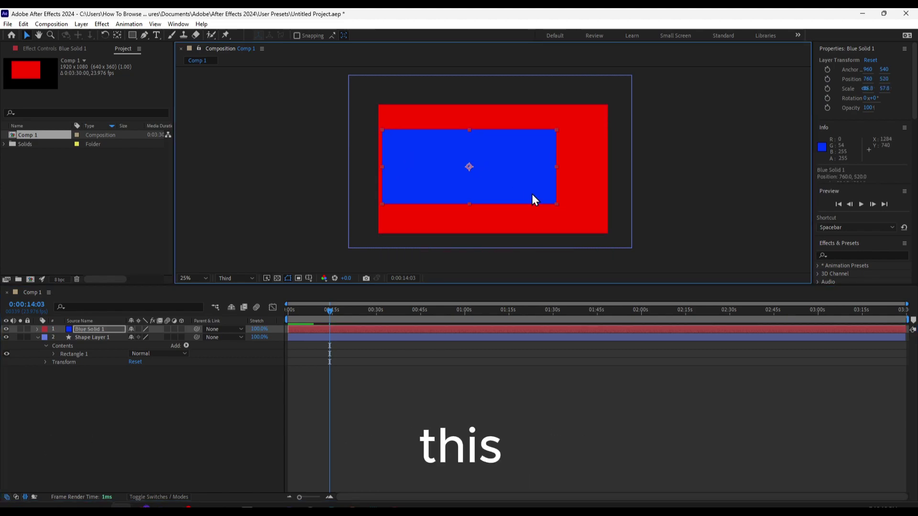
pyautogui.moveTo(554, 205); pyautogui.dragTo(634, 209)
pyautogui.moveTo(536, 173); pyautogui.dragTo(559, 174)
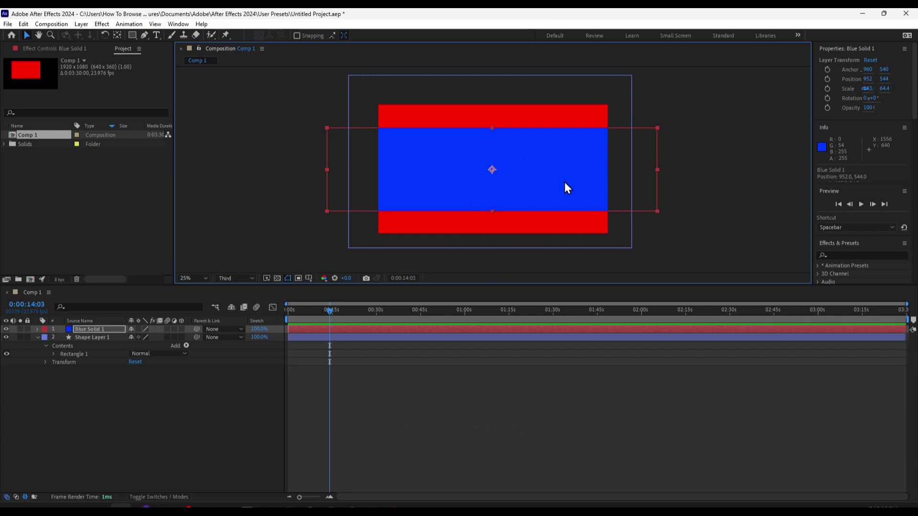
# Step: Fit the comp in the viewer and add Spot Light 1, accepting the 2D-layers warning
pyautogui.click(203, 278)
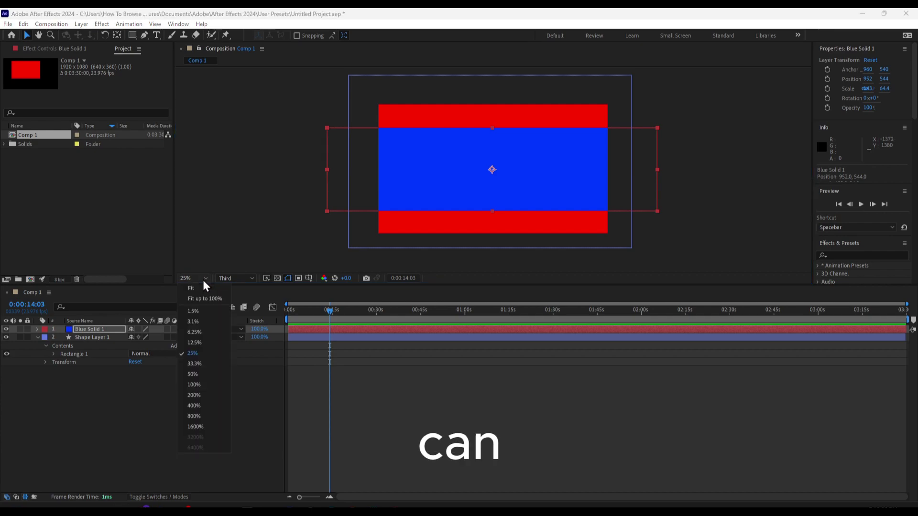
pyautogui.click(196, 292)
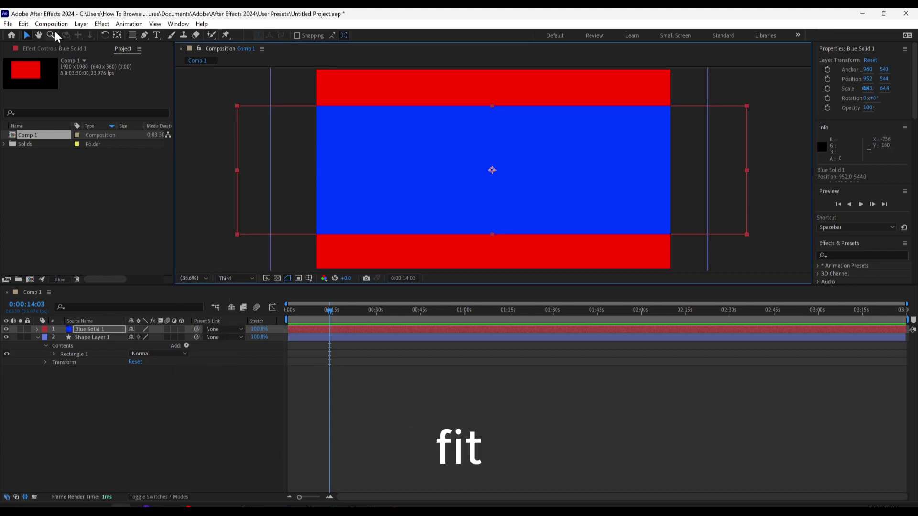
pyautogui.click(52, 24)
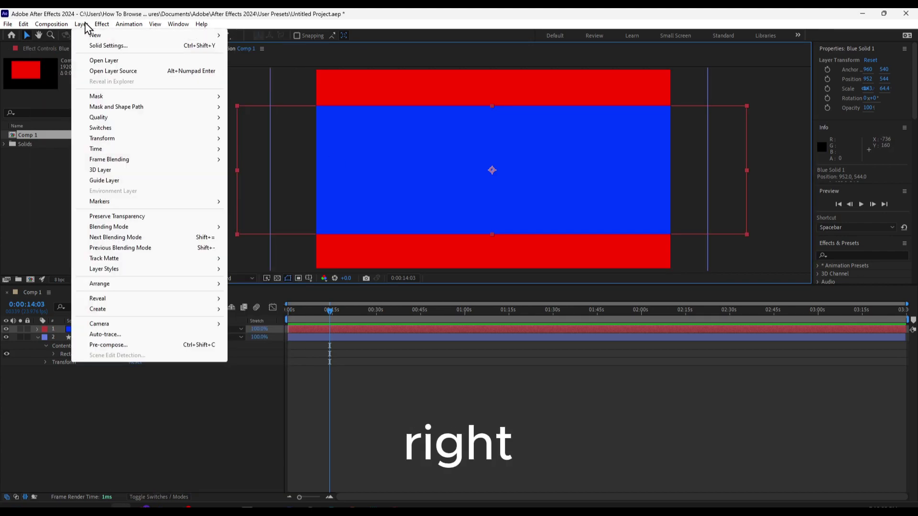
pyautogui.moveTo(91, 35)
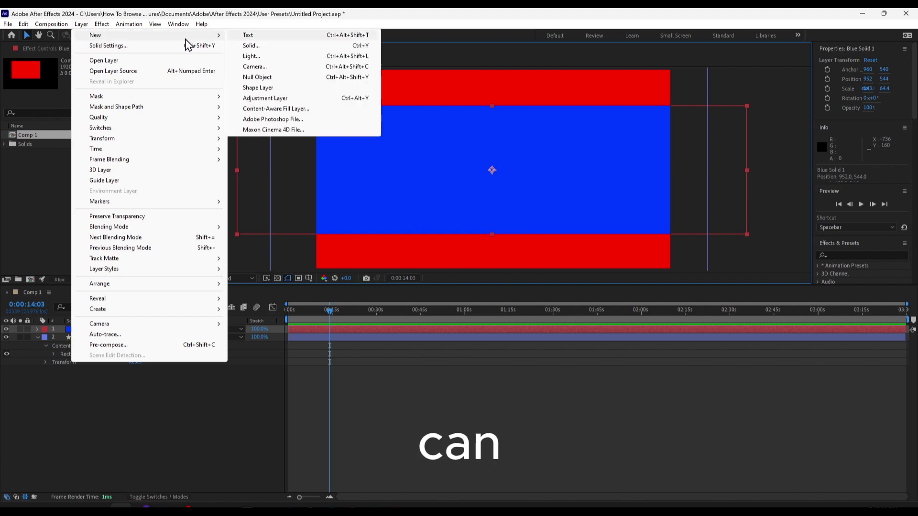
pyautogui.click(273, 56)
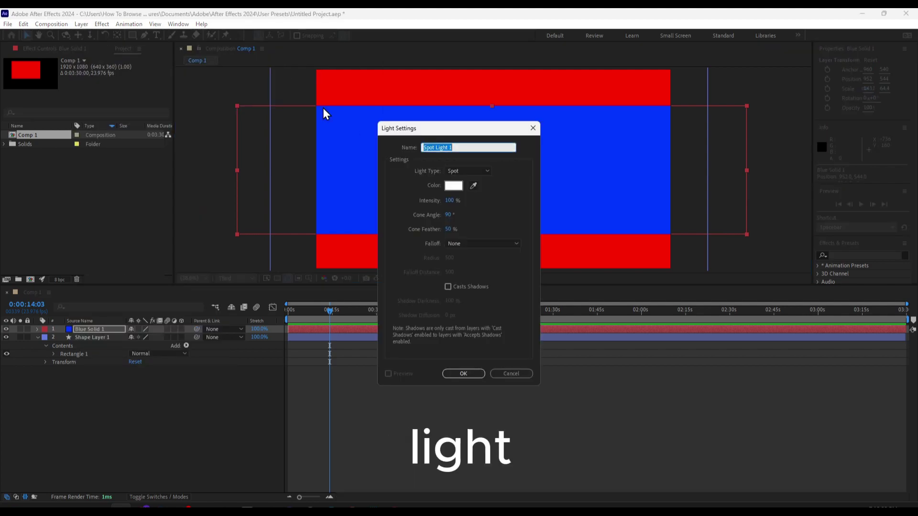
pyautogui.click(463, 374)
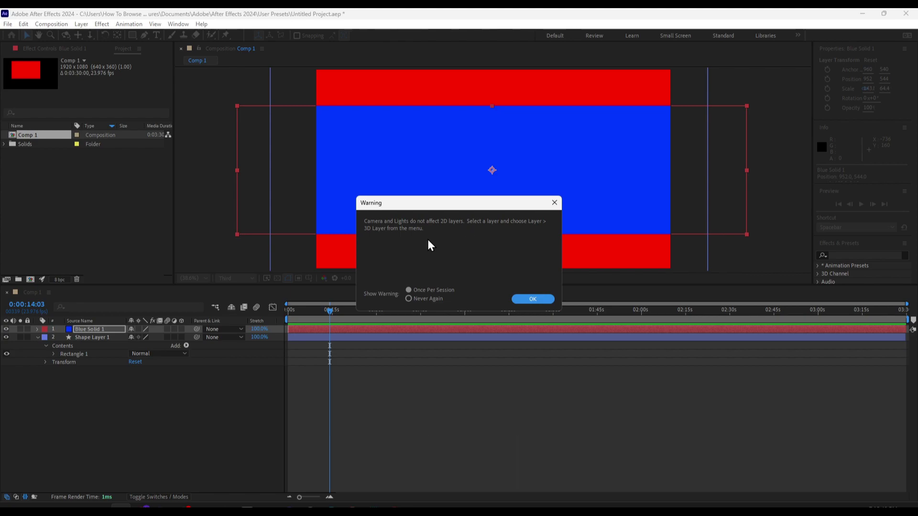
pyautogui.click(521, 298)
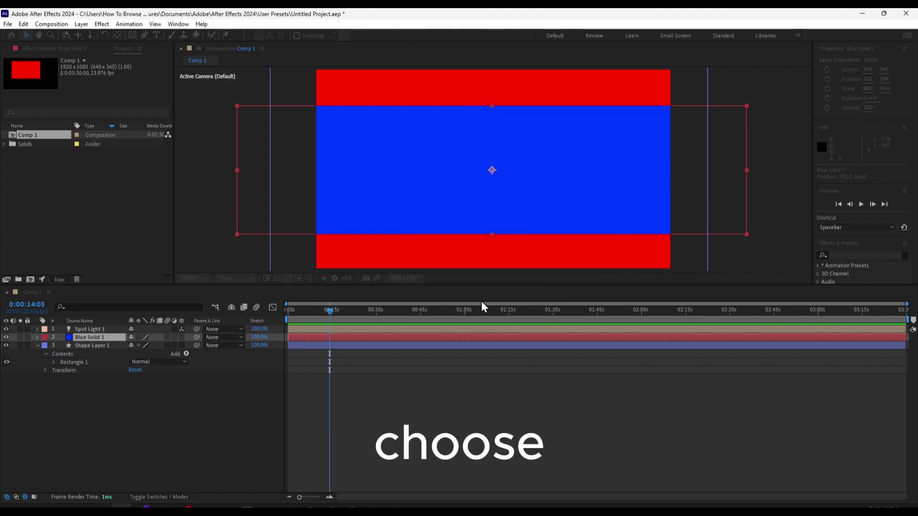
# Step: Add Adjustment Layer 1 and nudge it right and down in the viewer
pyautogui.rightClick(156, 385)
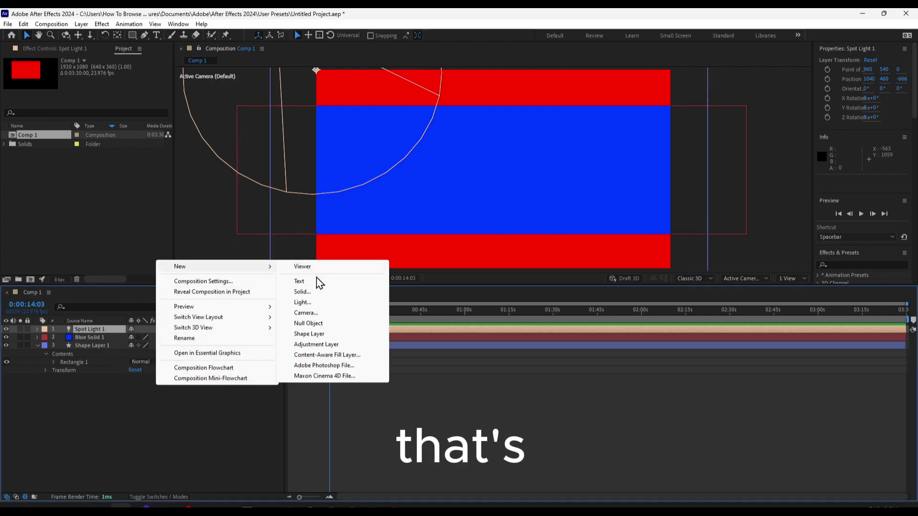
pyautogui.click(325, 344)
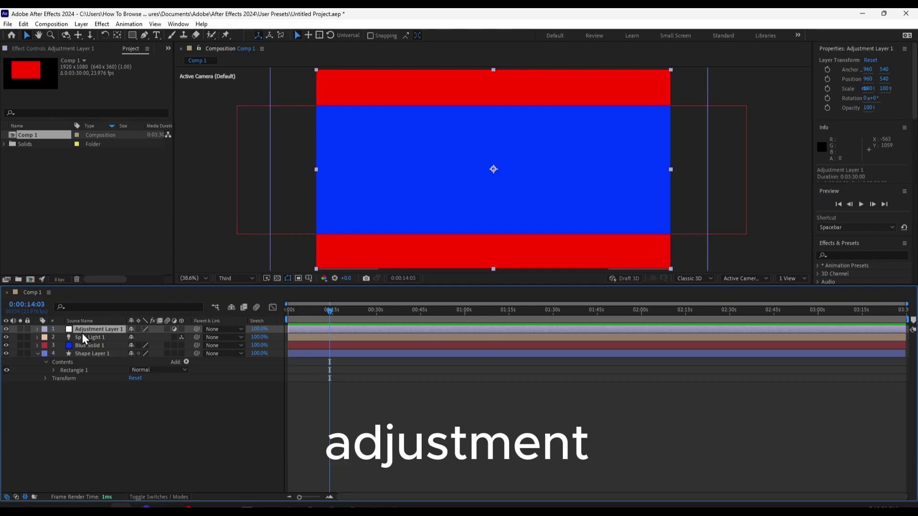
pyautogui.click(134, 391)
pyautogui.click(456, 183)
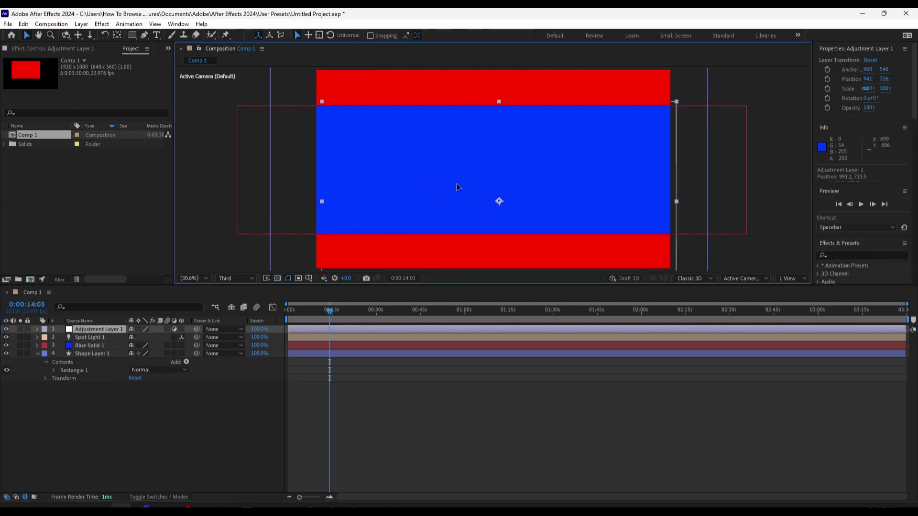
pyautogui.moveTo(437, 170); pyautogui.dragTo(466, 195)
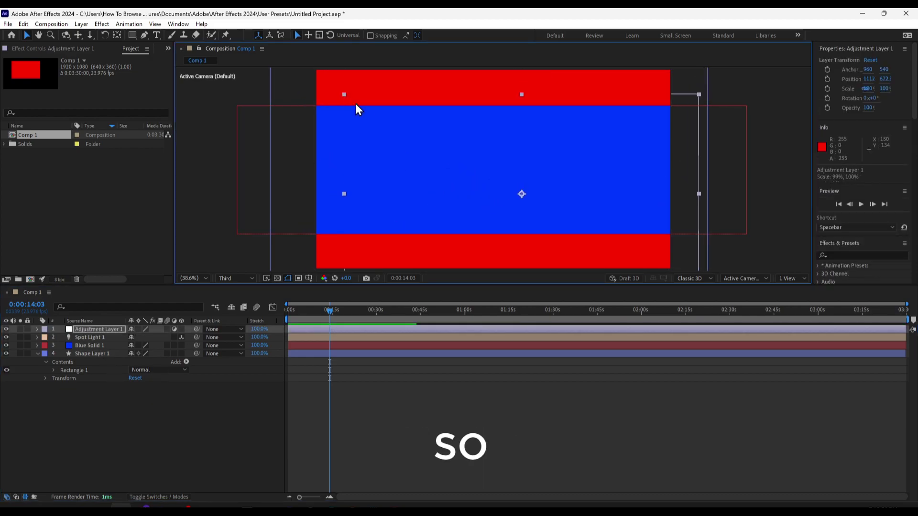
# Step: Delete Spot Light 1 and scale the adjustment layer to roughly 82 by 85.6 percent
pyautogui.click(102, 337)
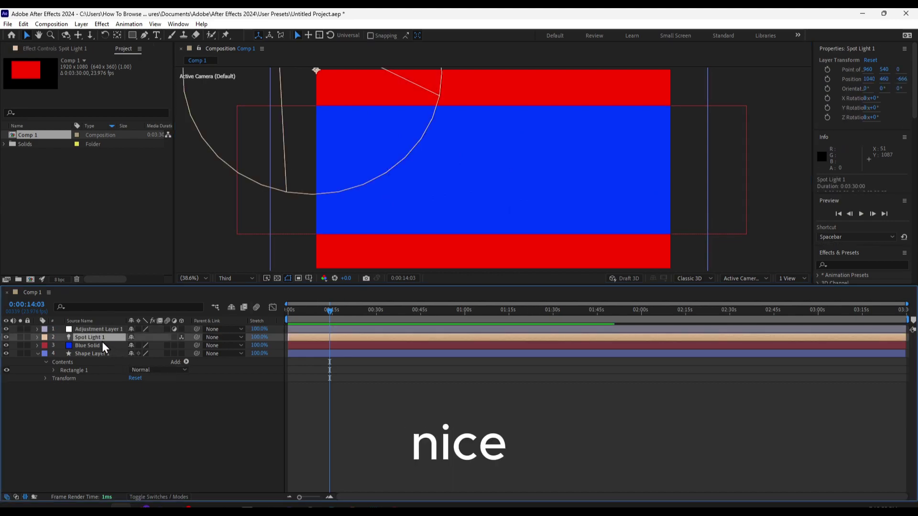
pyautogui.press('Delete')
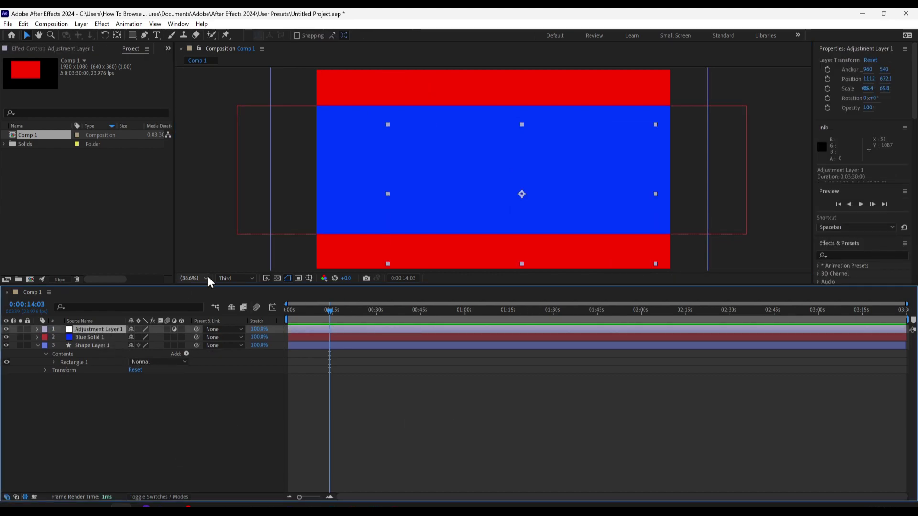
pyautogui.moveTo(381, 166); pyautogui.dragTo(358, 156)
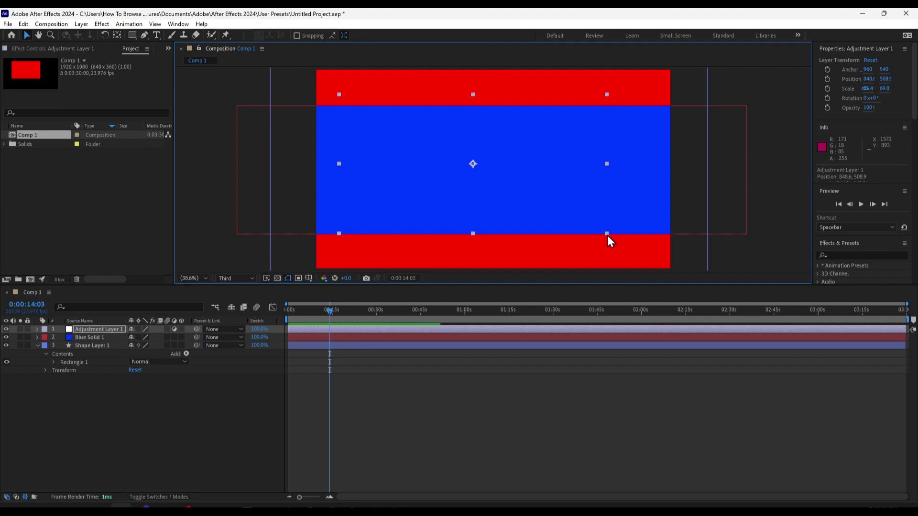
pyautogui.moveTo(607, 234)
pyautogui.mouseDown()
pyautogui.moveTo(655, 256)
pyautogui.moveTo(604, 205)
pyautogui.moveTo(613, 220)
pyautogui.mouseUp()
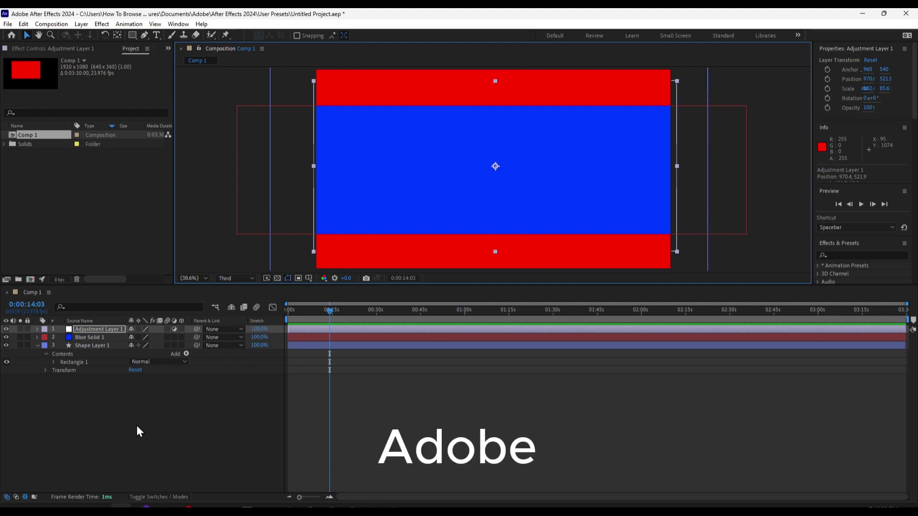
# Step: Minimize the screen recorder window
pyautogui.moveTo(189, 508)
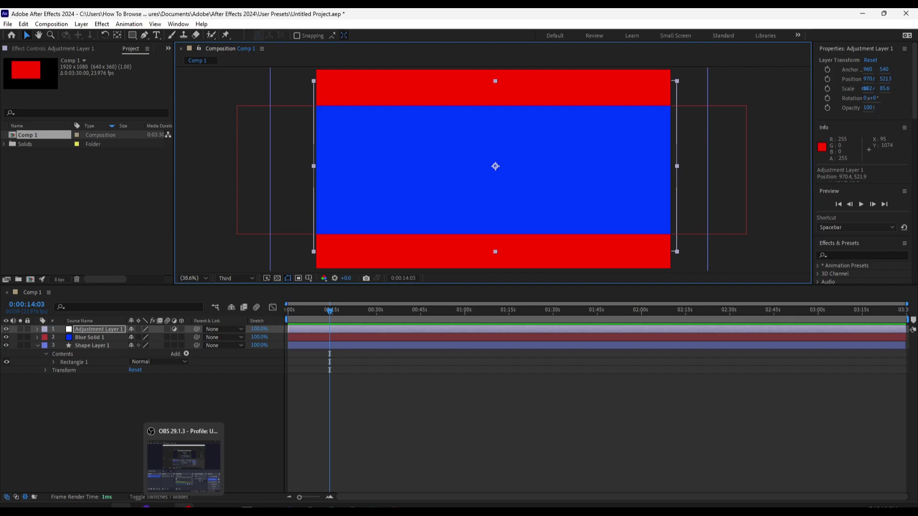
pyautogui.click(183, 461)
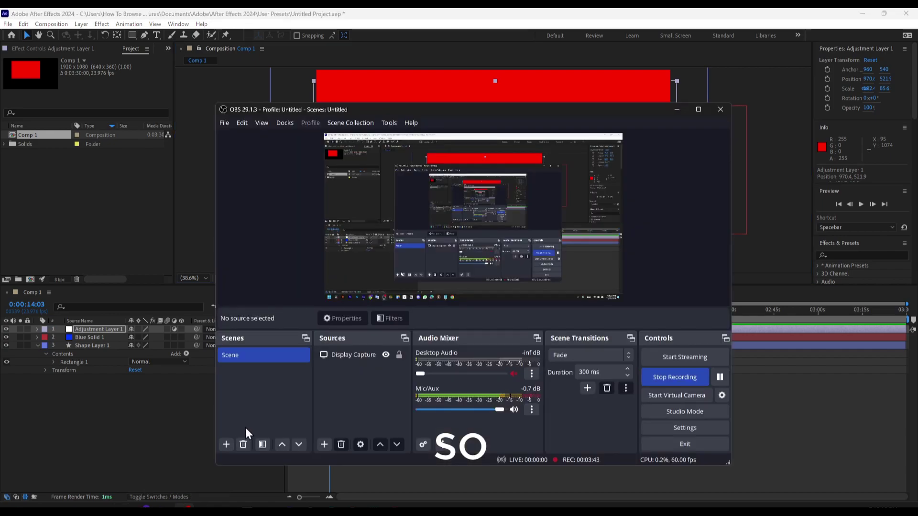
pyautogui.click(675, 109)
# Step: Reset the "Effects" workspace to its saved layout and make the timeline taller than the viewer
pyautogui.click(178, 24)
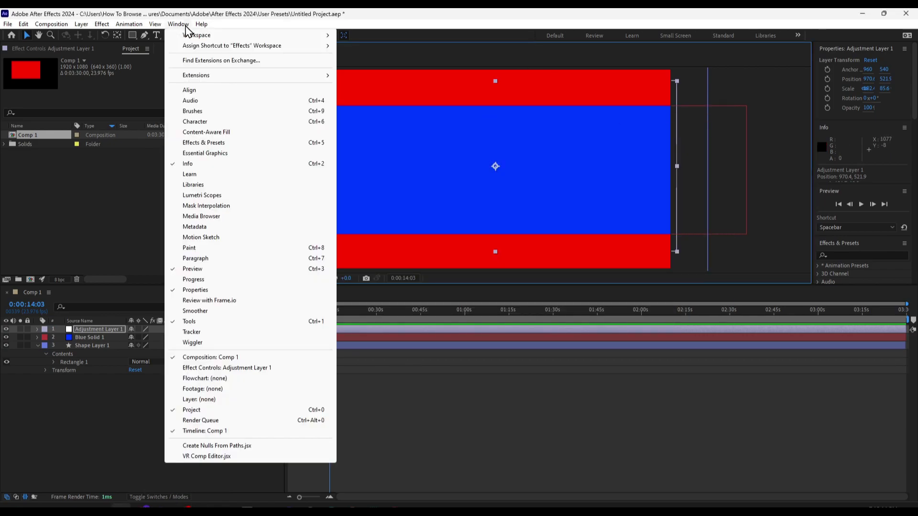
pyautogui.moveTo(205, 35)
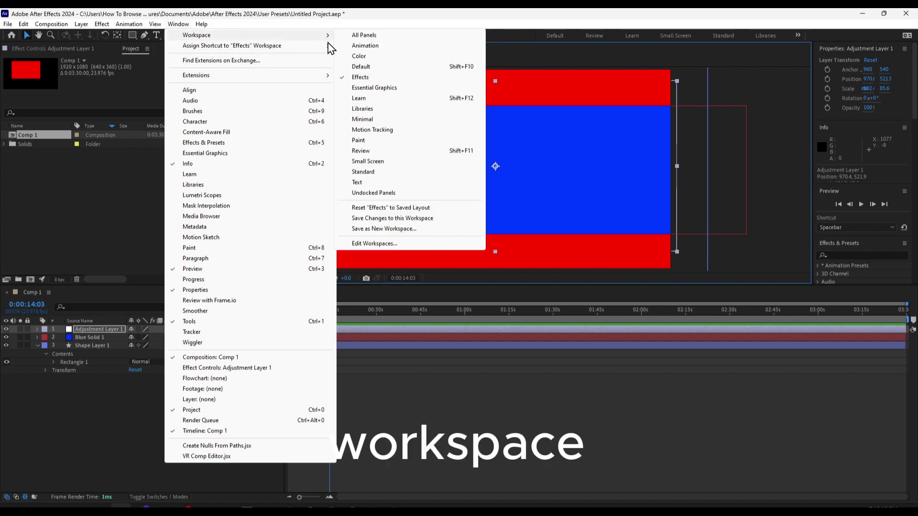
pyautogui.click(402, 209)
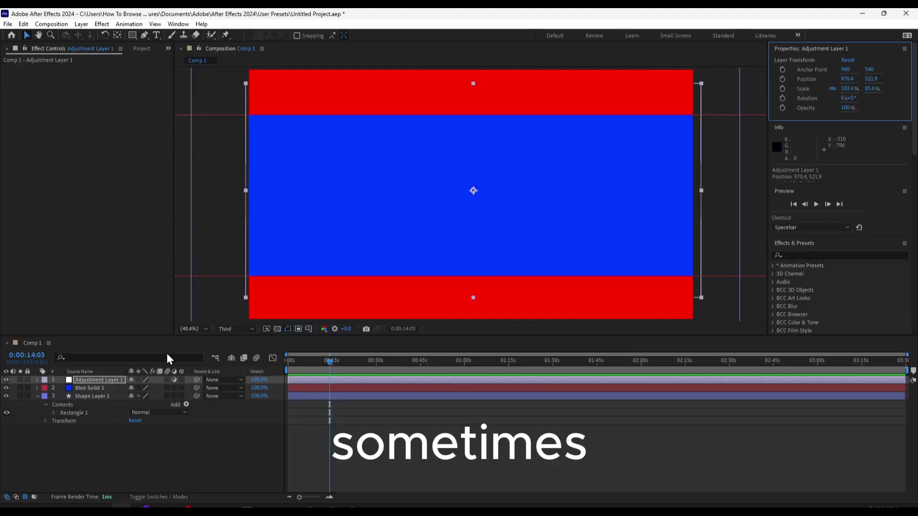
pyautogui.moveTo(167, 336); pyautogui.dragTo(166, 310)
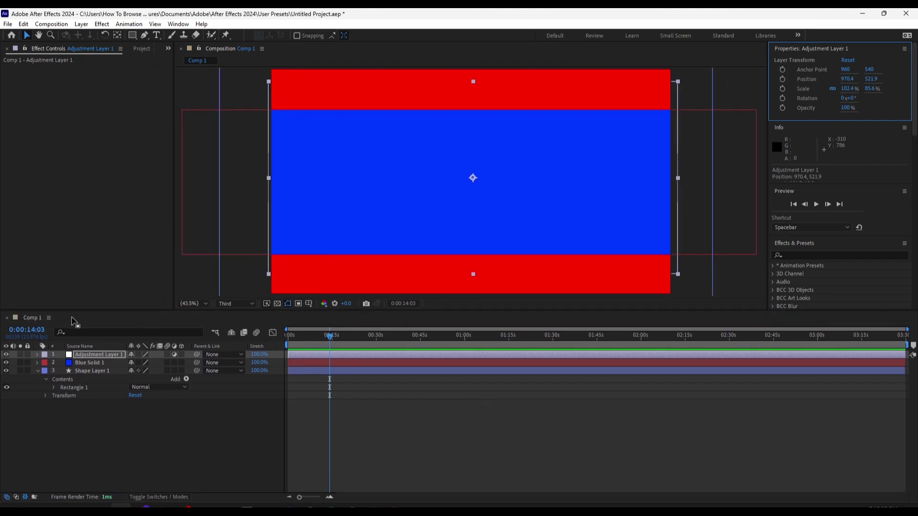
# Step: Dock the timeline above the viewer and widen the timeline, viewer and left column
pyautogui.moveTo(418, 130); pyautogui.dragTo(418, 132)
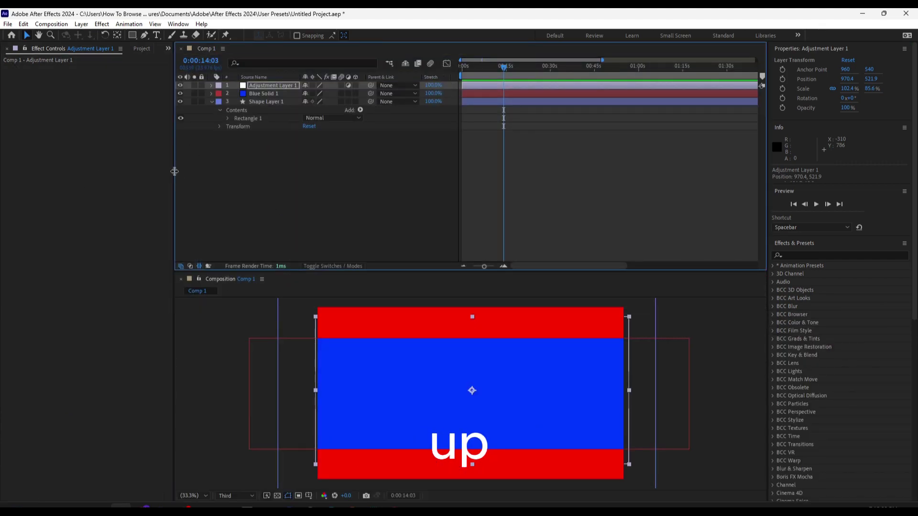
pyautogui.moveTo(173, 171); pyautogui.dragTo(33, 158)
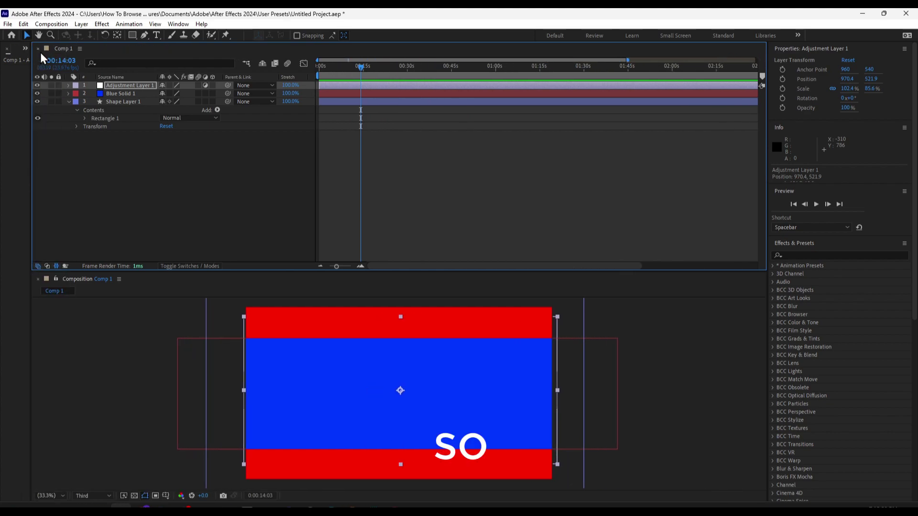
pyautogui.moveTo(29, 65); pyautogui.dragTo(66, 64)
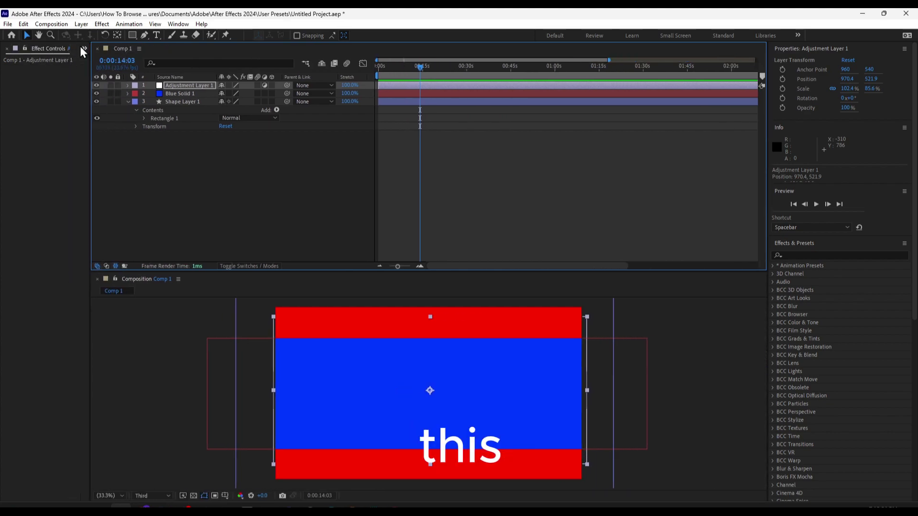
# Step: Close the Project panel in the left column and give the timeline more height
pyautogui.click(84, 48)
pyautogui.click(96, 60)
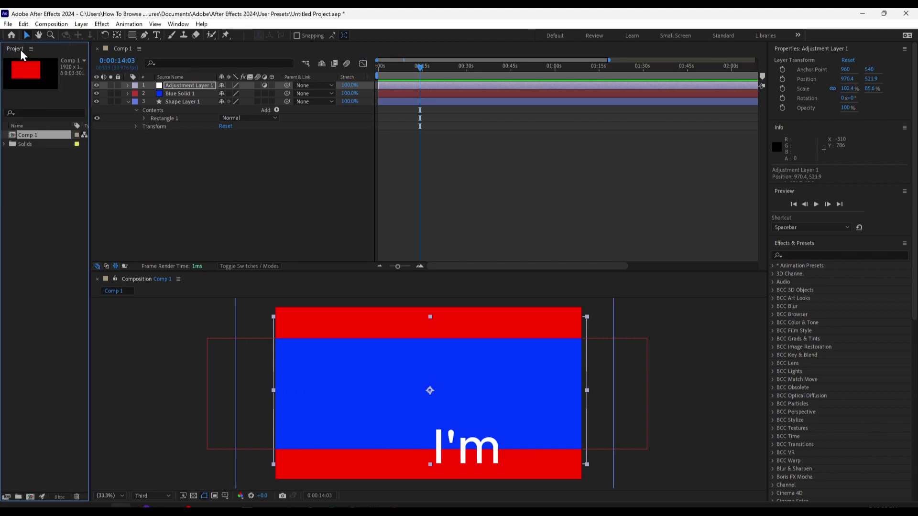
pyautogui.click(31, 49)
pyautogui.click(51, 49)
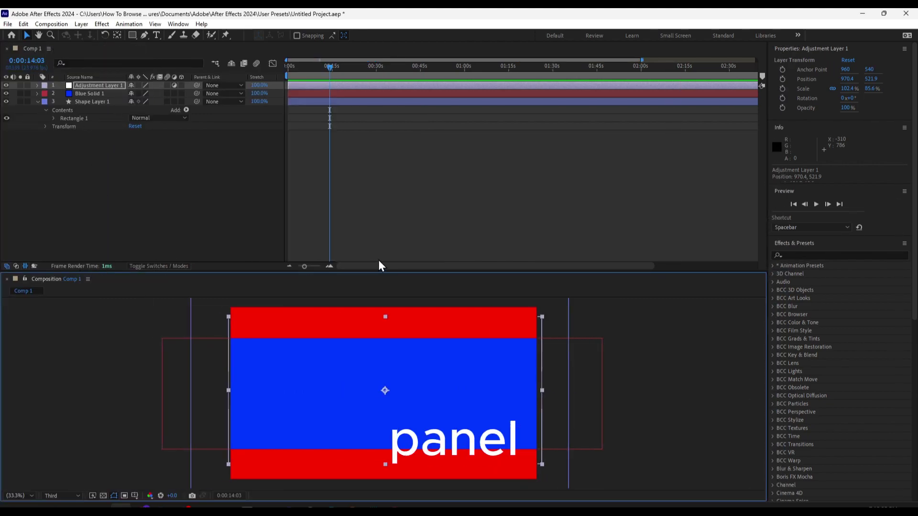
pyautogui.moveTo(378, 268); pyautogui.dragTo(414, 312)
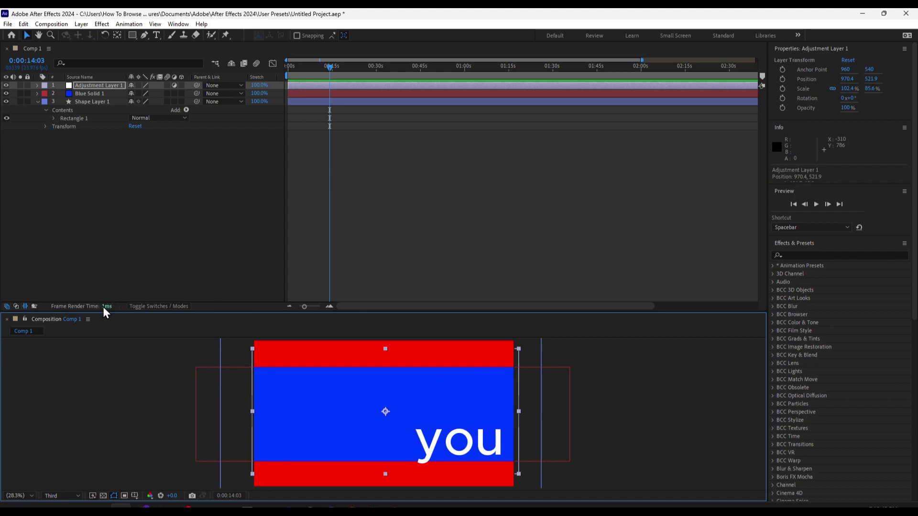
pyautogui.click(171, 307)
pyautogui.click(171, 308)
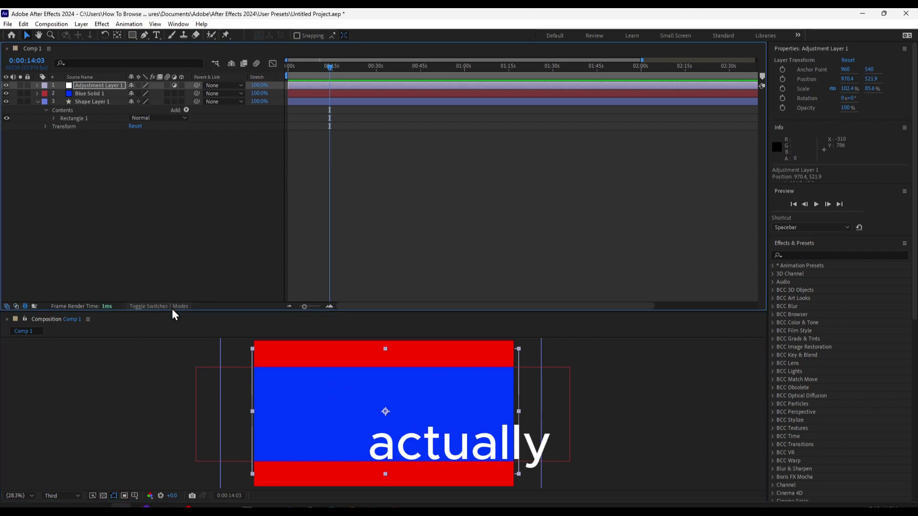
pyautogui.click(171, 307)
pyautogui.click(171, 307)
pyautogui.click(171, 307)
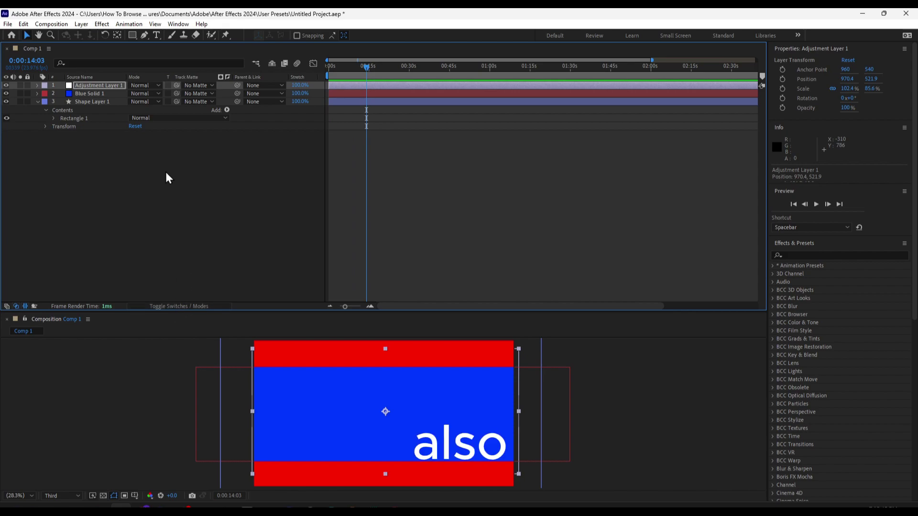
pyautogui.click(143, 86)
pyautogui.click(102, 137)
pyautogui.rightClick(148, 179)
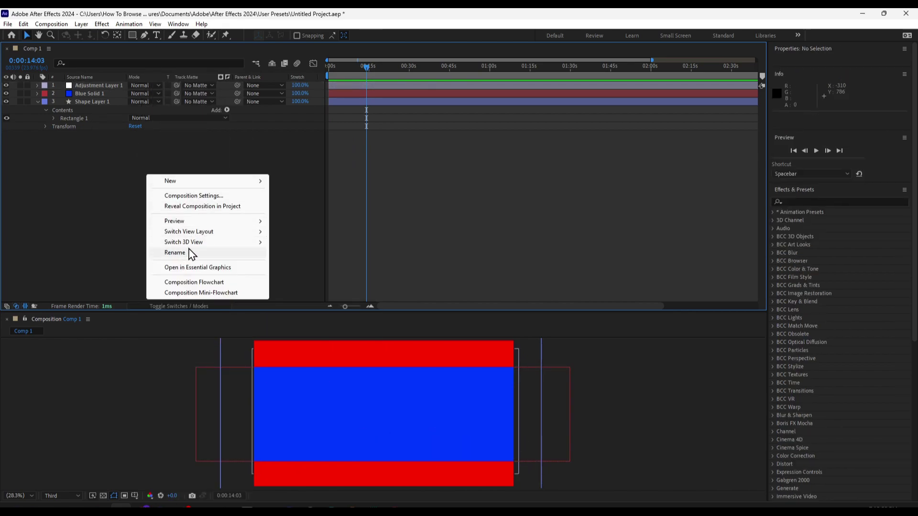
pyautogui.moveTo(194, 243)
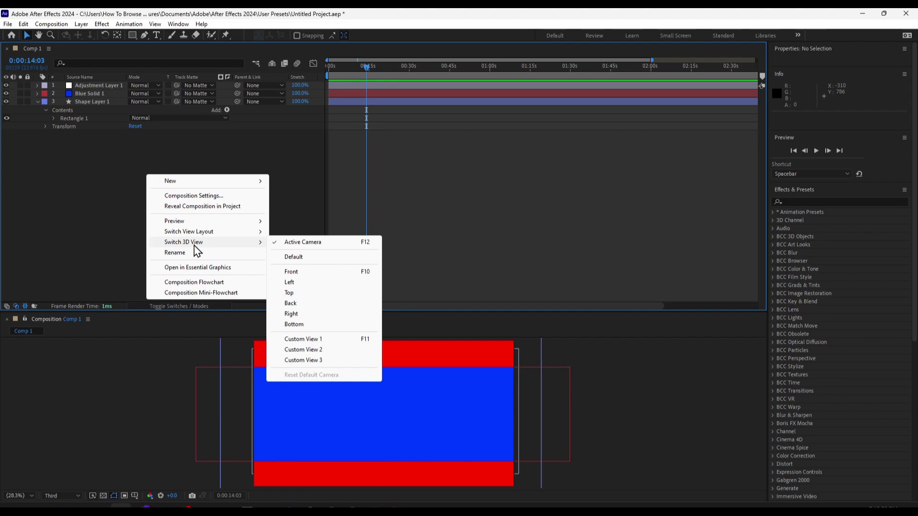
pyautogui.click(318, 293)
pyautogui.rightClick(197, 168)
pyautogui.moveTo(248, 236)
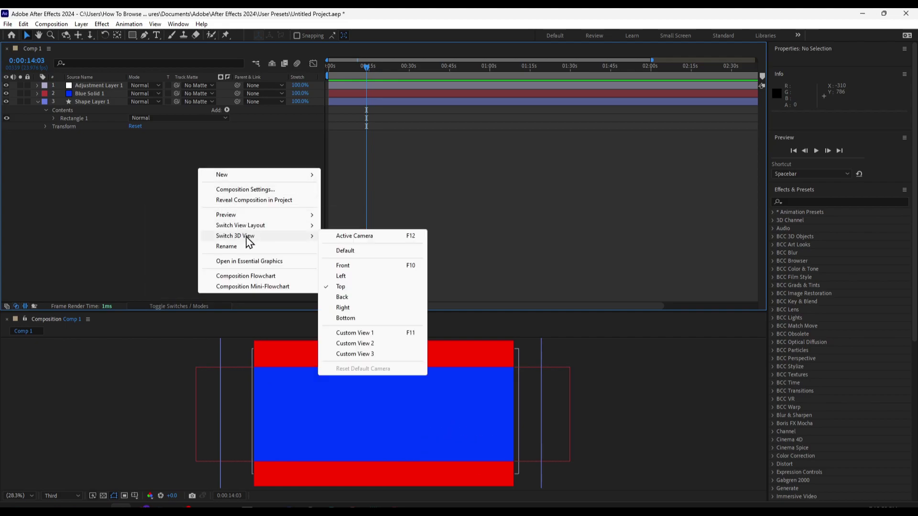
pyautogui.click(338, 236)
pyautogui.rightClick(241, 183)
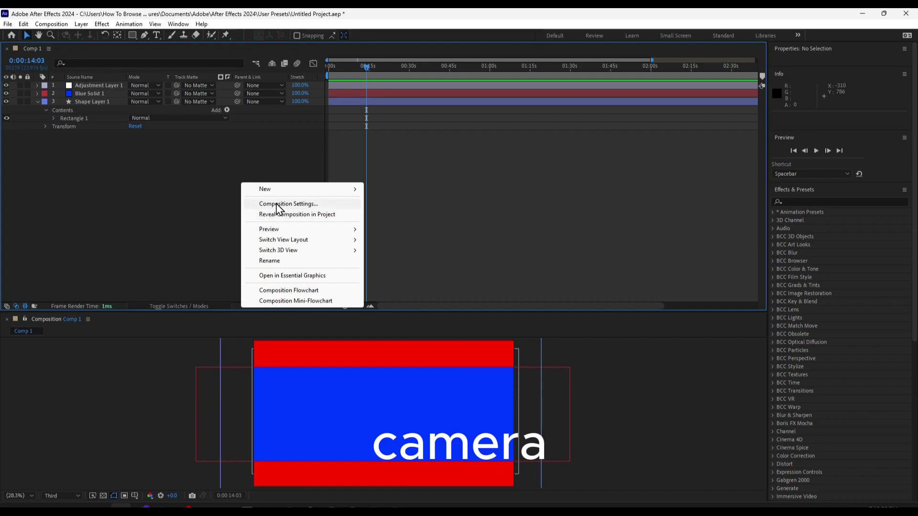
pyautogui.click(276, 204)
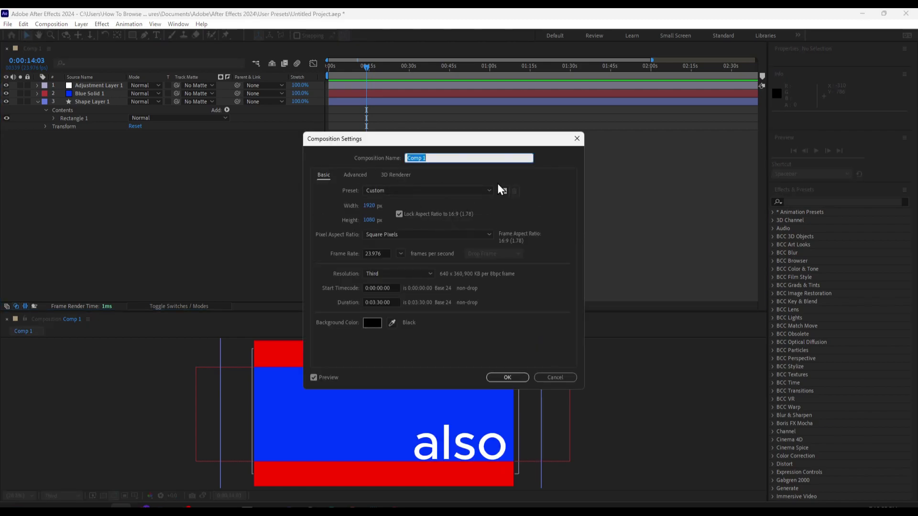
pyautogui.press('Escape')
pyautogui.rightClick(198, 183)
pyautogui.moveTo(229, 241)
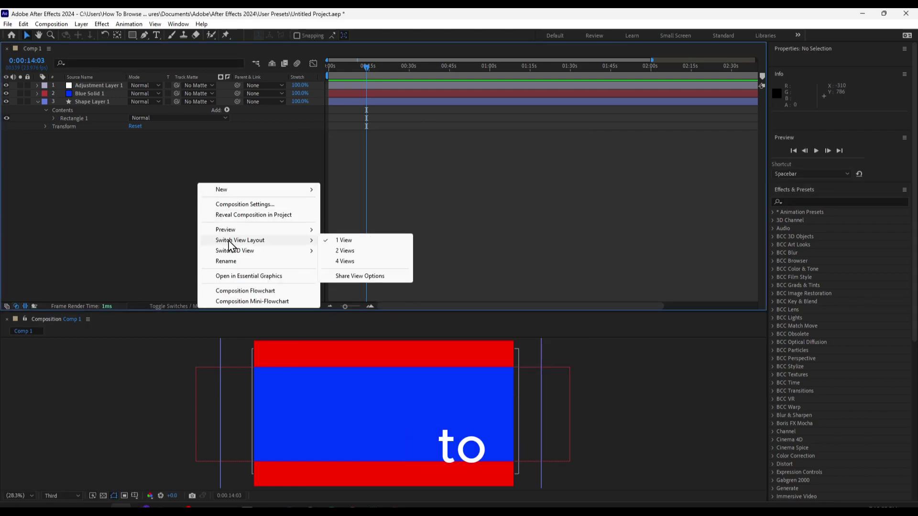
# Step: Select Blue Solid 1 and nudge it slightly up and right in the viewer
pyautogui.click(246, 204)
pyautogui.click(576, 139)
pyautogui.click(84, 101)
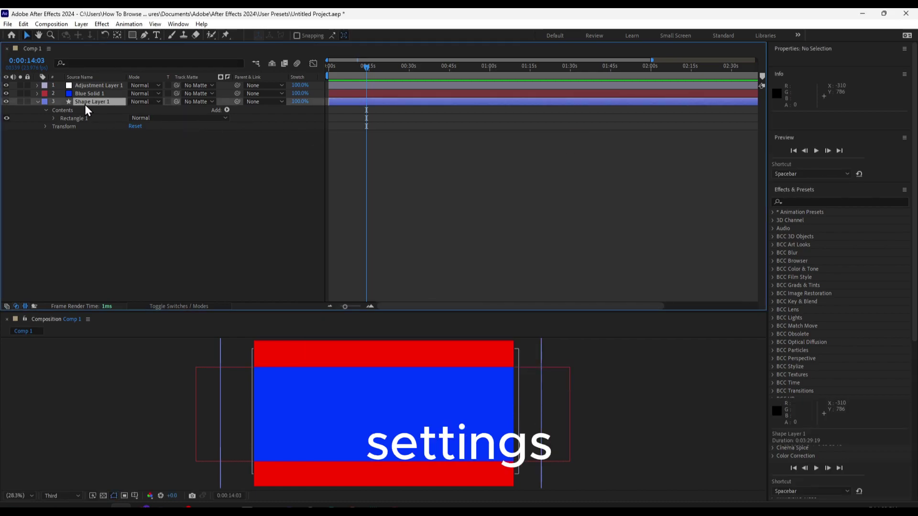
pyautogui.click(85, 96)
pyautogui.moveTo(317, 381); pyautogui.dragTo(321, 377)
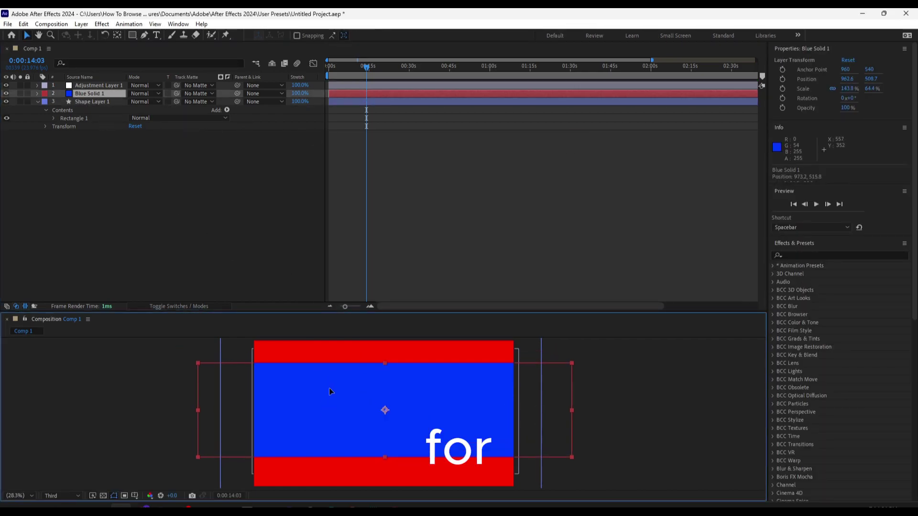
pyautogui.click(74, 102)
# Step: Set Blue Solid 1's Transform scale to 103.8, 46.5% and opacity to 53%
pyautogui.click(36, 95)
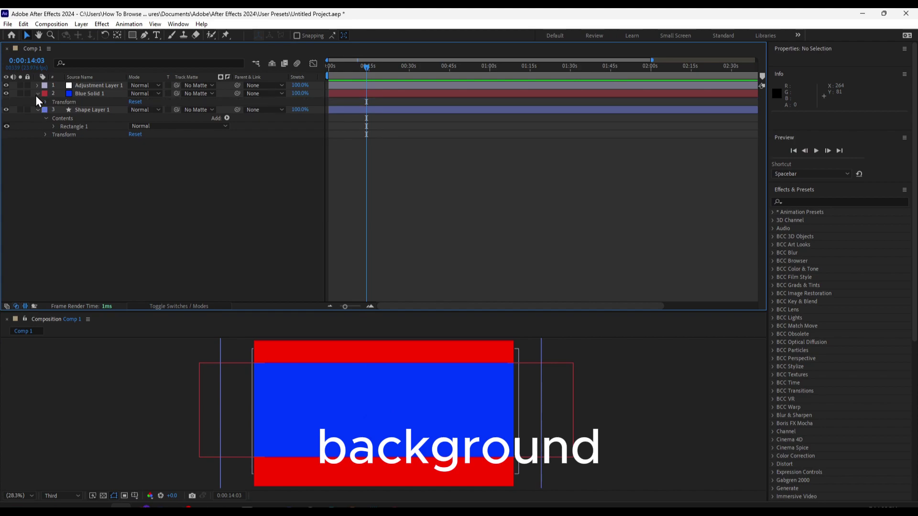
pyautogui.click(37, 95)
pyautogui.click(46, 102)
pyautogui.click(45, 102)
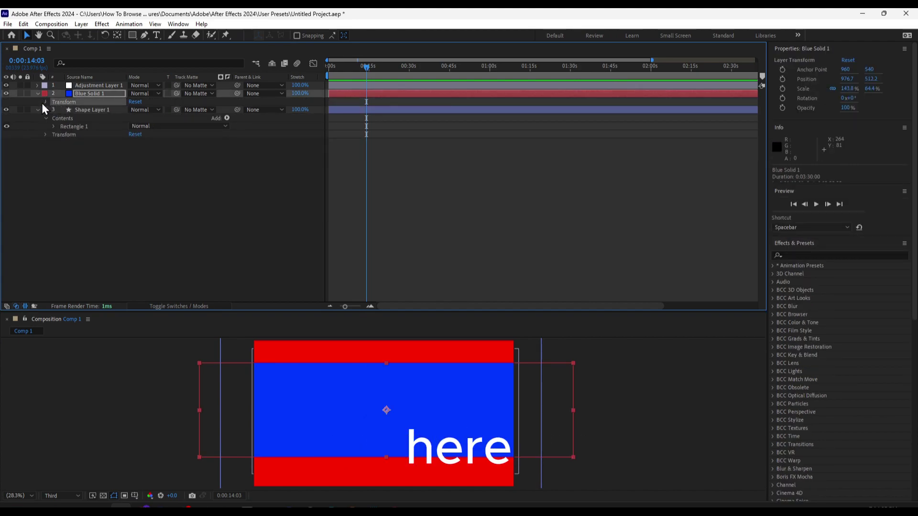
pyautogui.click(43, 101)
pyautogui.moveTo(139, 126); pyautogui.dragTo(112, 142)
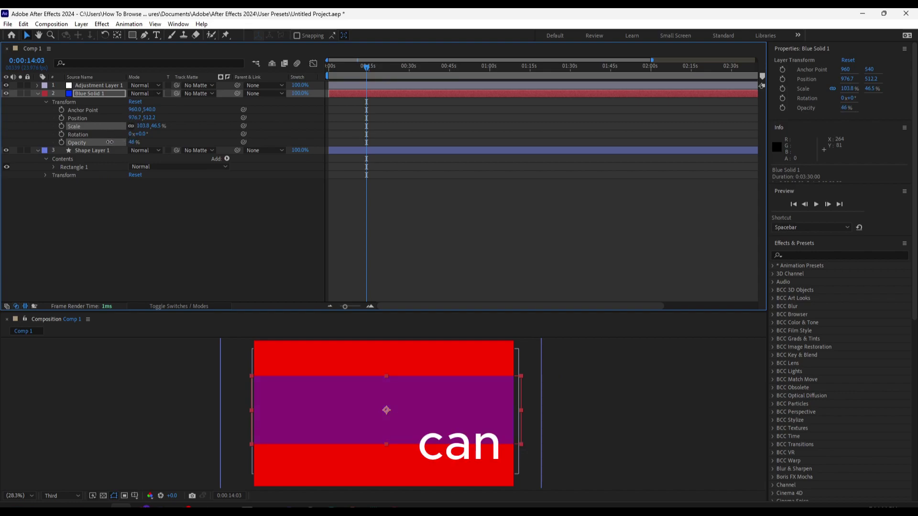
pyautogui.moveTo(342, 382); pyautogui.dragTo(340, 380)
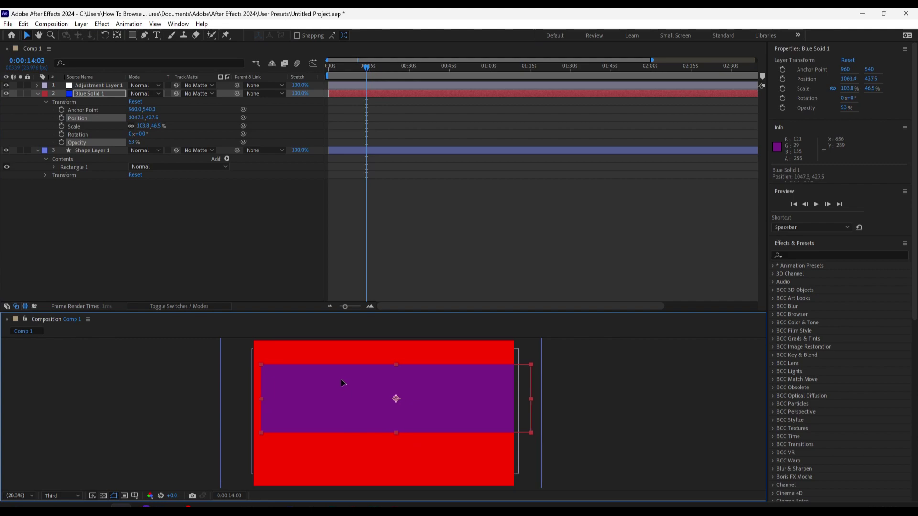
# Step: Switch Fast Previews to Wireframe, then back to full colour rendering
pyautogui.click(134, 499)
pyautogui.click(138, 501)
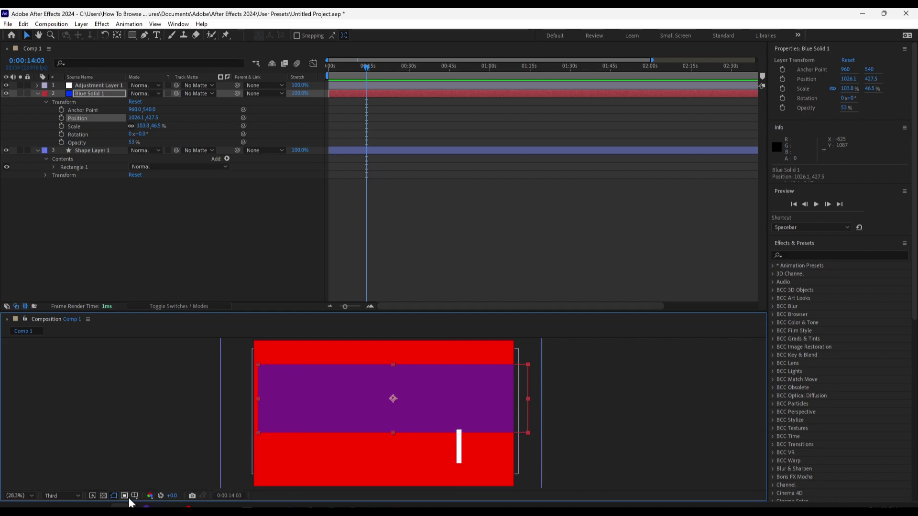
pyautogui.click(93, 497)
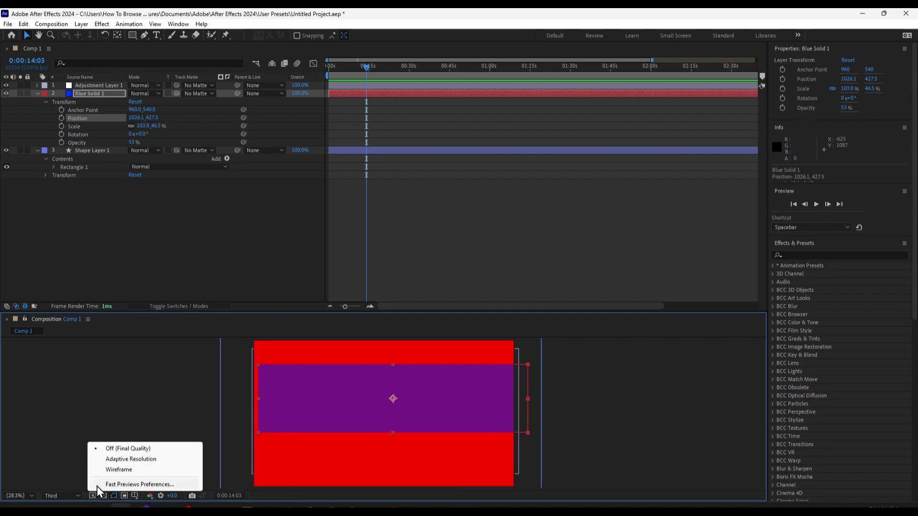
pyautogui.click(110, 469)
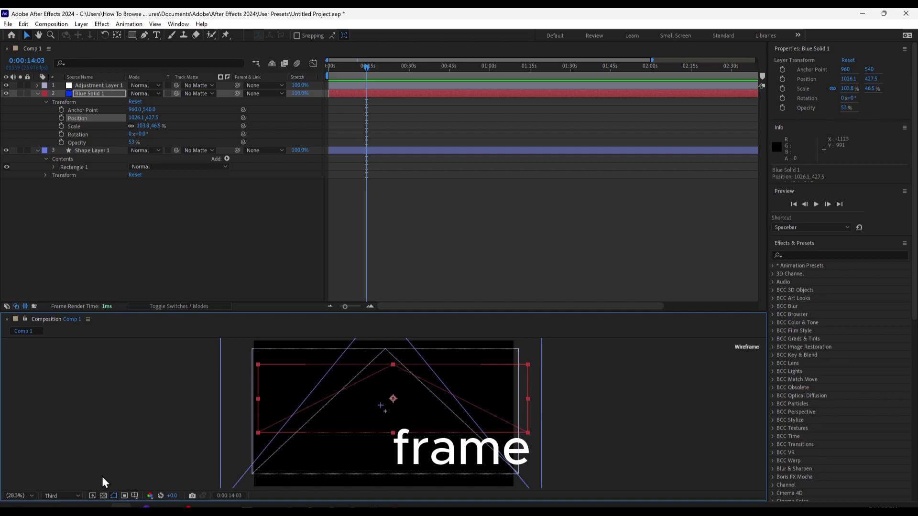
pyautogui.click(93, 496)
pyautogui.click(108, 459)
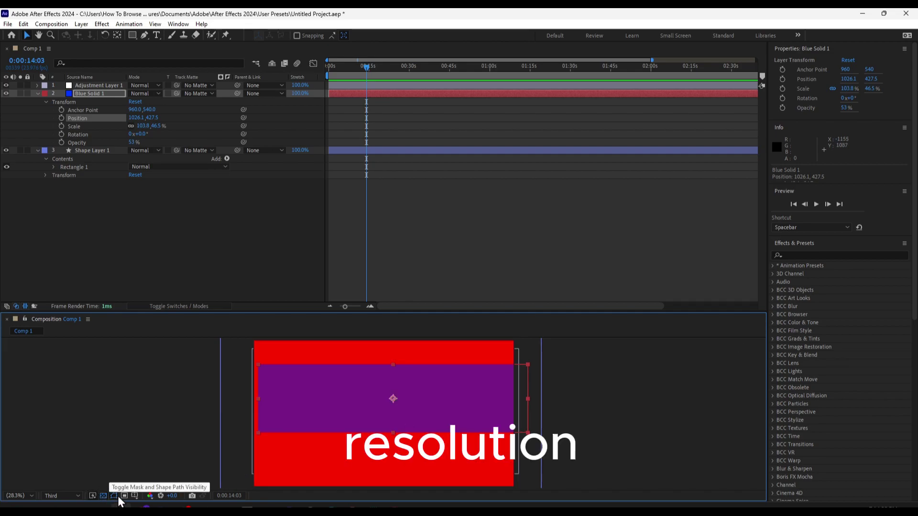
# Step: Turn on Grid, Rulers and Proportional Grid from the Grid and Guide Options
pyautogui.click(135, 497)
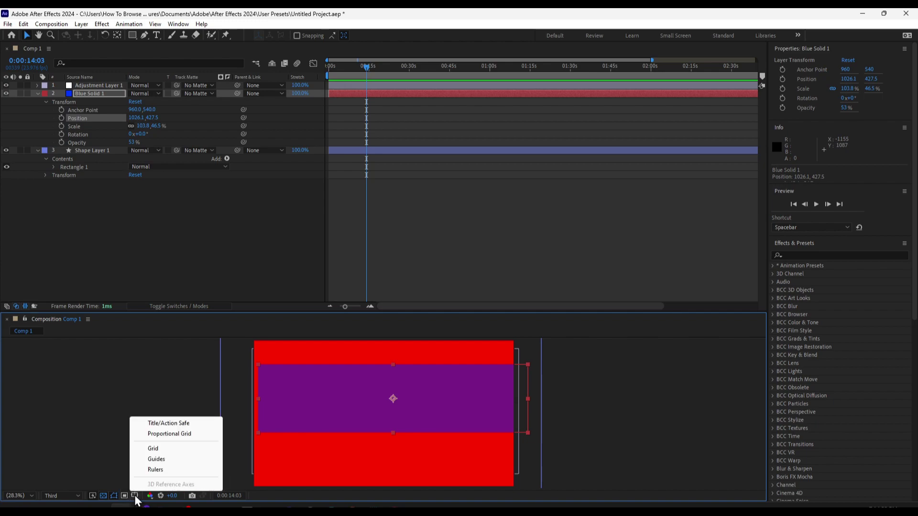
pyautogui.click(152, 449)
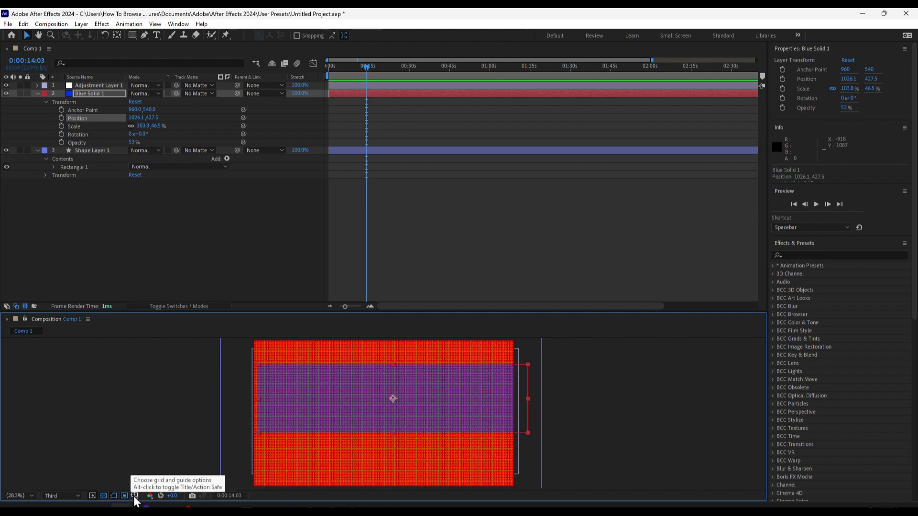
pyautogui.click(135, 497)
pyautogui.click(154, 470)
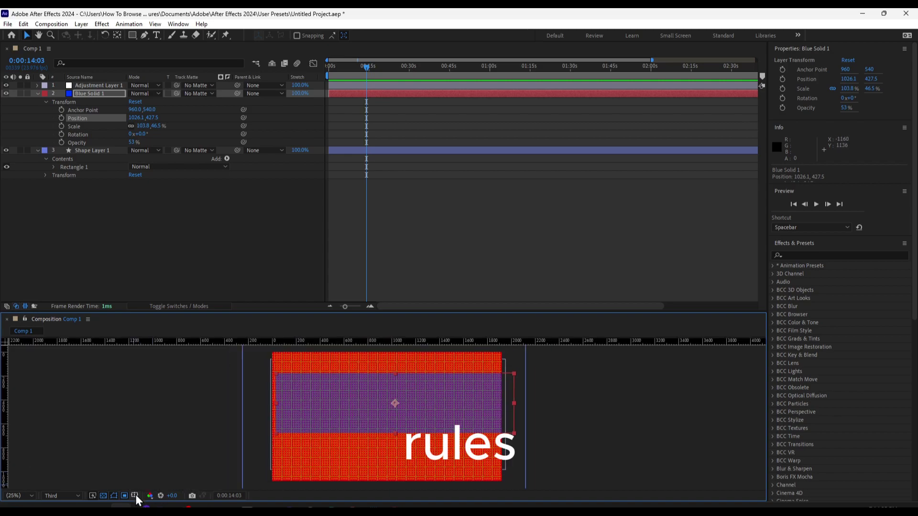
pyautogui.click(134, 497)
pyautogui.click(170, 435)
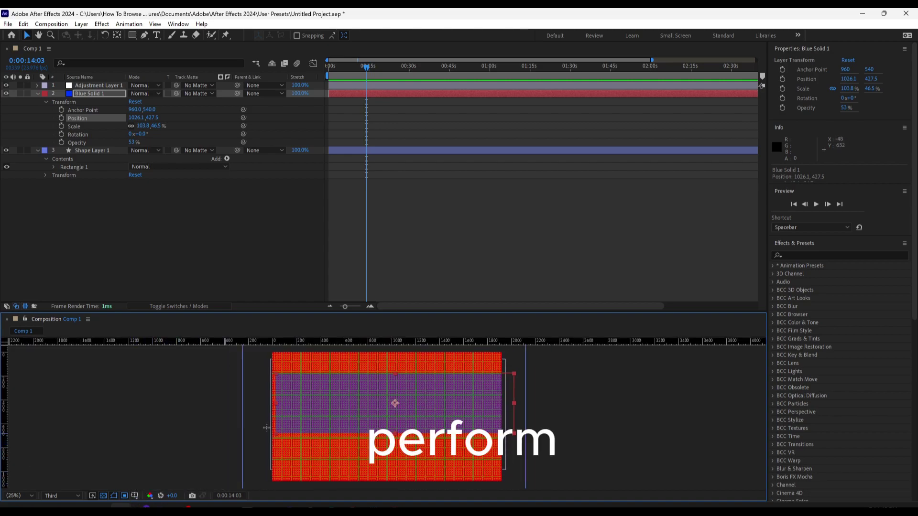
pyautogui.click(137, 497)
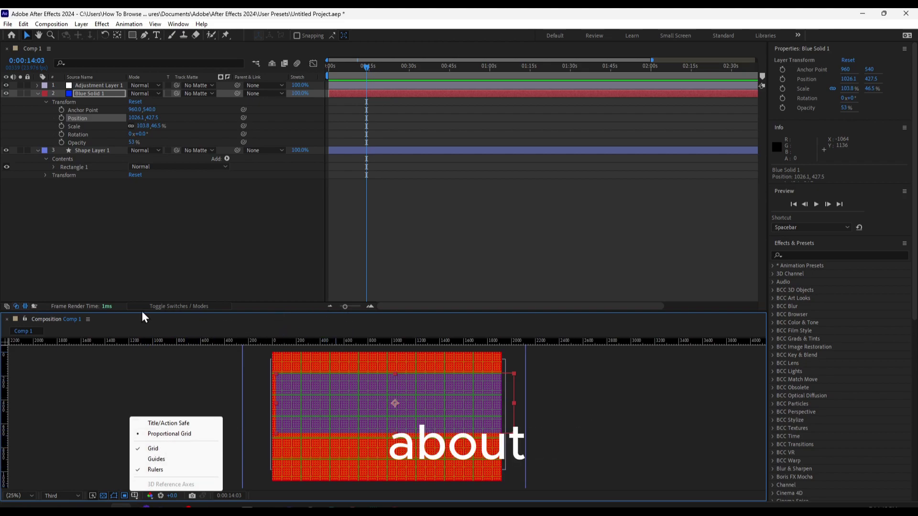
# Step: Reset "Effects" to Saved Layout again, bringing back Effect Controls and Project panels
pyautogui.click(83, 320)
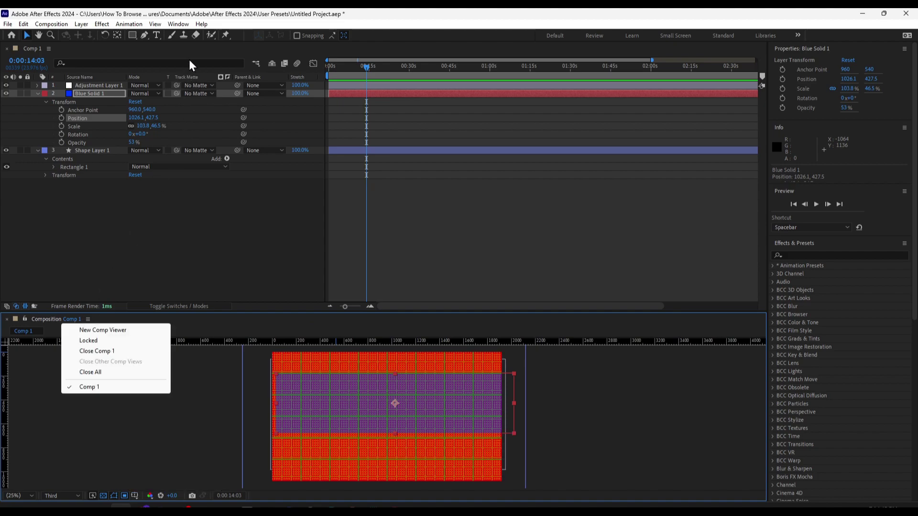
pyautogui.click(177, 24)
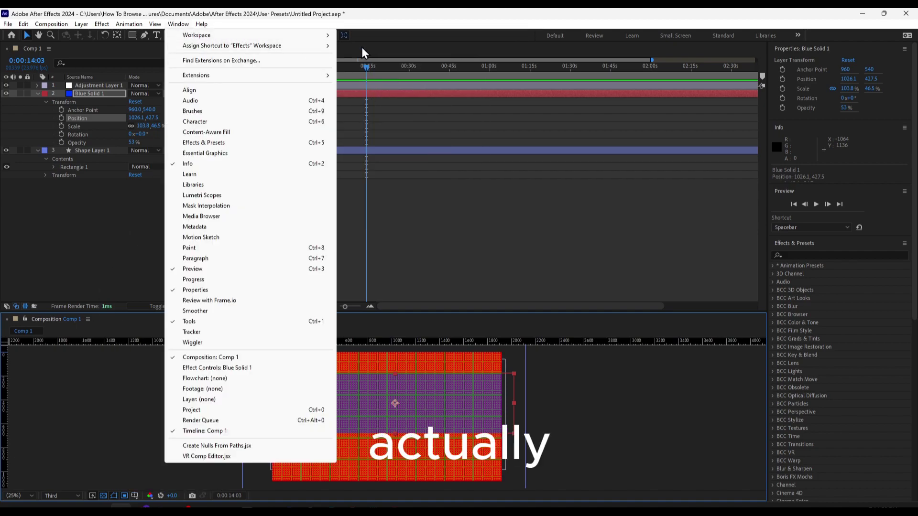
pyautogui.moveTo(311, 35)
pyautogui.click(372, 194)
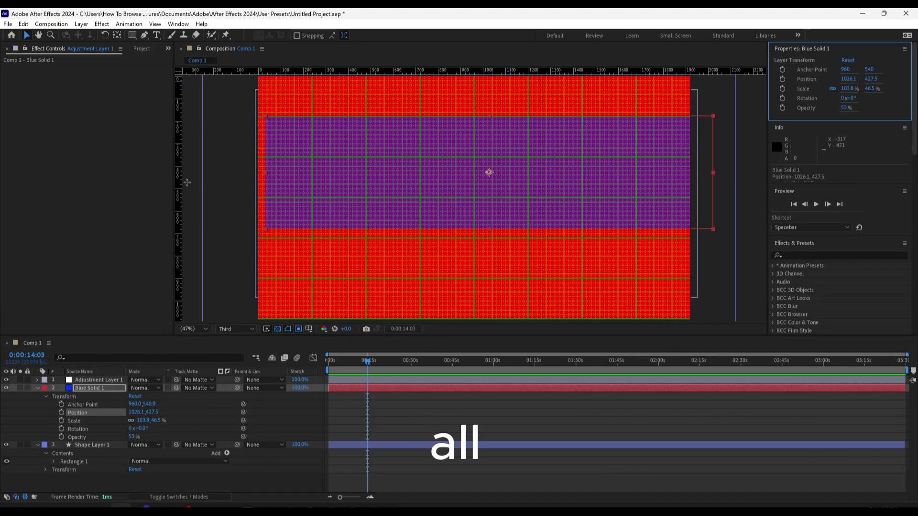
# Step: Bring the OBS Studio window in front of After Effects from the taskbar
pyautogui.click(189, 508)
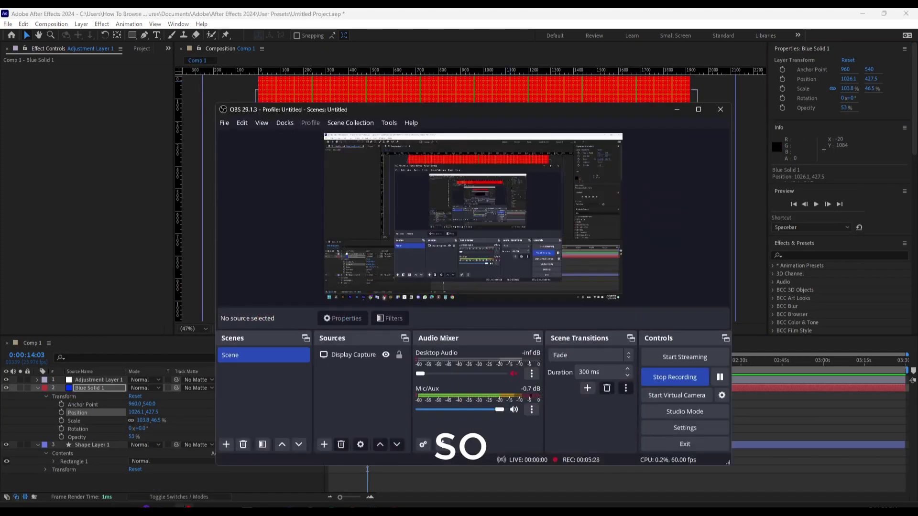